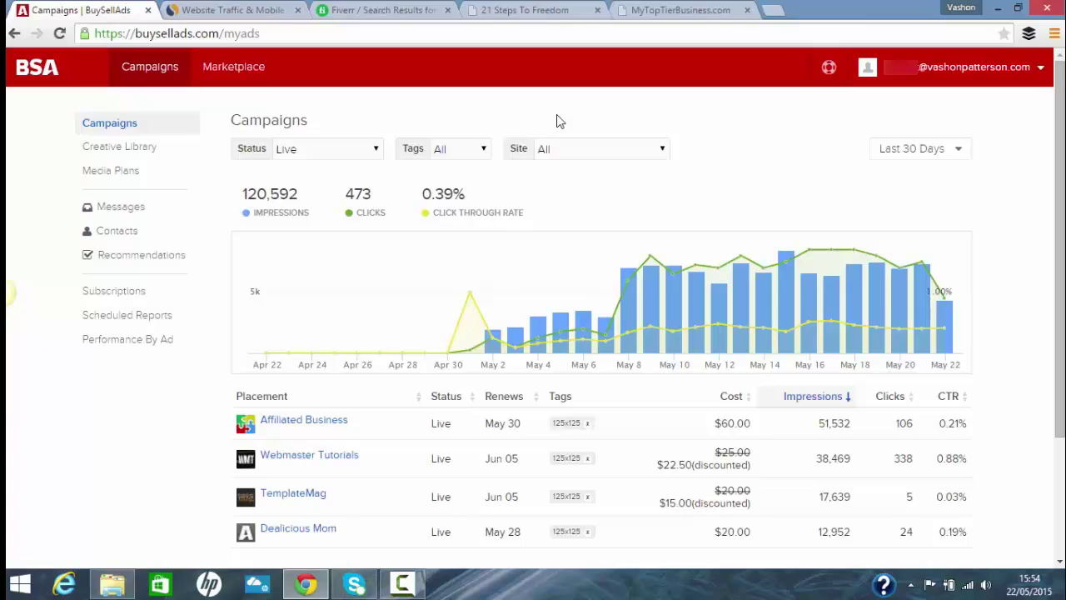
- Show the Marketplace's site category list from the campaigns dashboard
{"action": "mouse_move", "coordinate": [230, 76]}
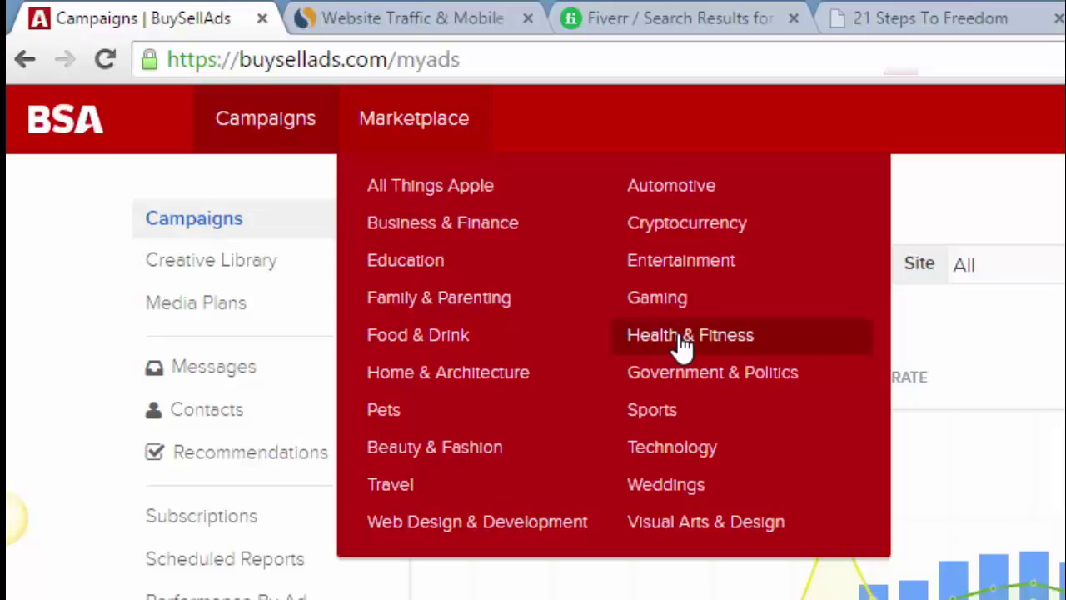
- Open the Health & Fitness category, preview and close Medical Daily, and browse the 25 publications
{"action": "left_click", "coordinate": [683, 341]}
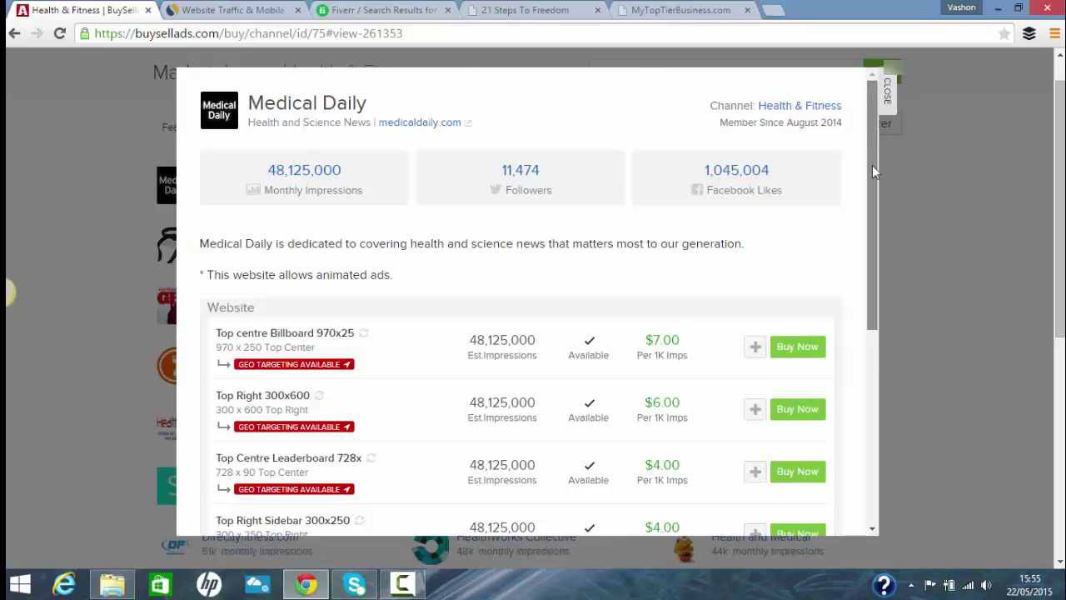
{"action": "left_click_drag", "start_coordinate": [872, 169], "coordinate": [873, 310]}
{"action": "left_click", "coordinate": [887, 108]}
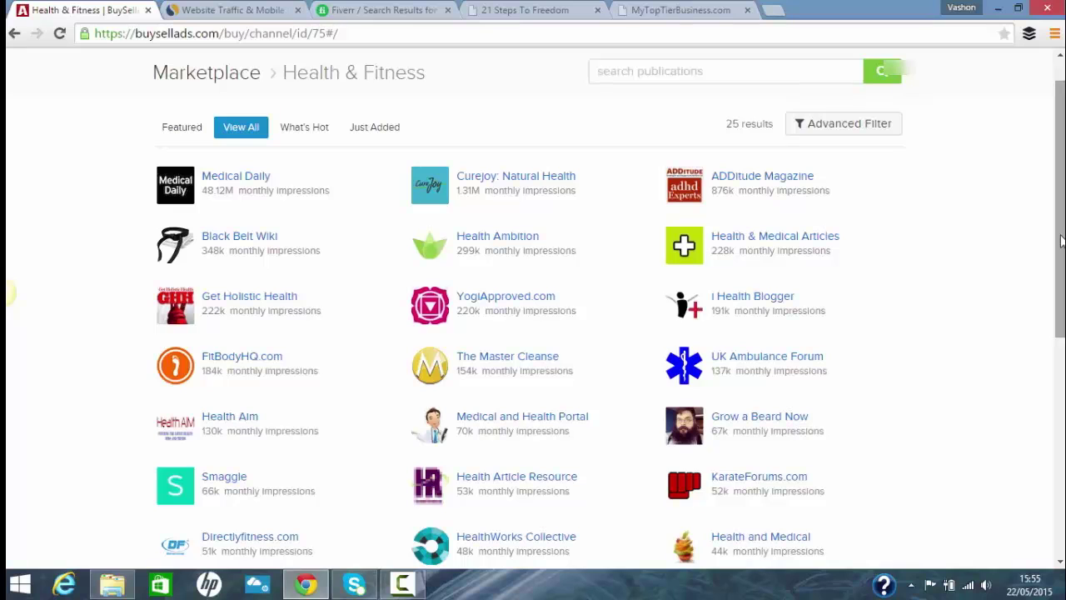
{"action": "left_click_drag", "start_coordinate": [1060, 240], "coordinate": [1063, 310]}
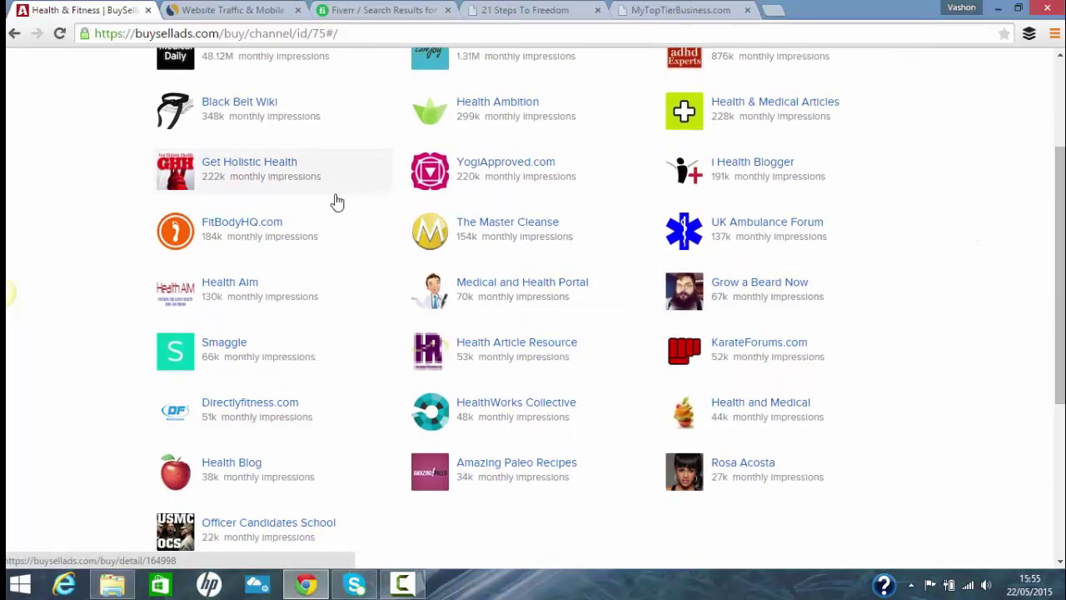
- Review Health Aim's ad slots, including the $45 125x125 button, and open healthaim.com
{"action": "left_click", "coordinate": [246, 291]}
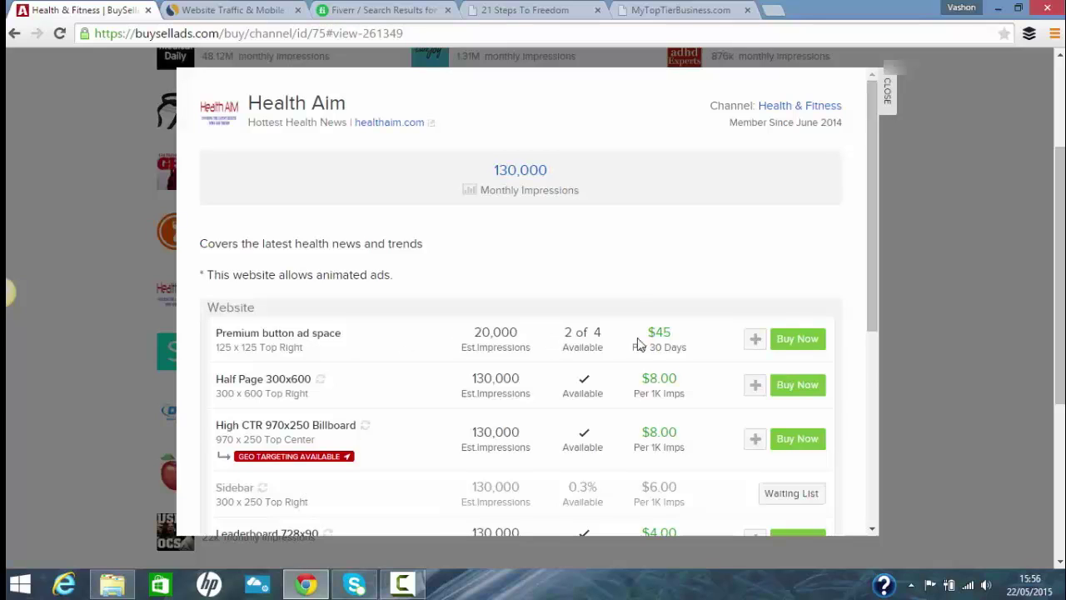
{"action": "scroll", "coordinate": [658, 337], "scroll_direction": "down", "scroll_amount": 1}
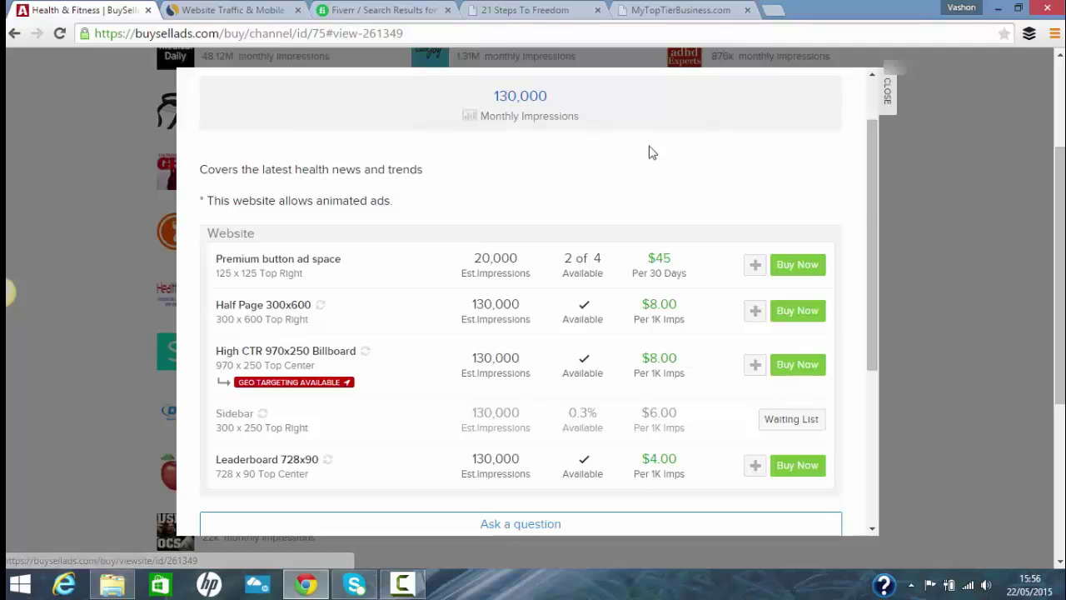
{"action": "left_click_drag", "start_coordinate": [871, 208], "coordinate": [871, 128]}
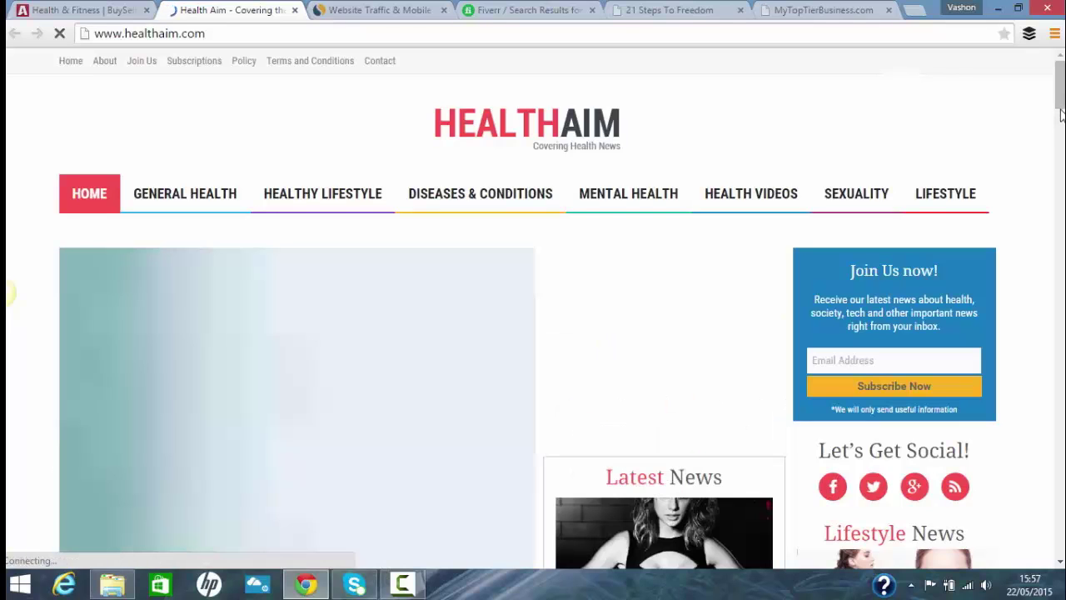
- Find healthaim.com's sidebar Advertise Here spot beside two paid 125x125 buttons, then go back
{"action": "left_click_drag", "start_coordinate": [1060, 113], "coordinate": [1060, 230]}
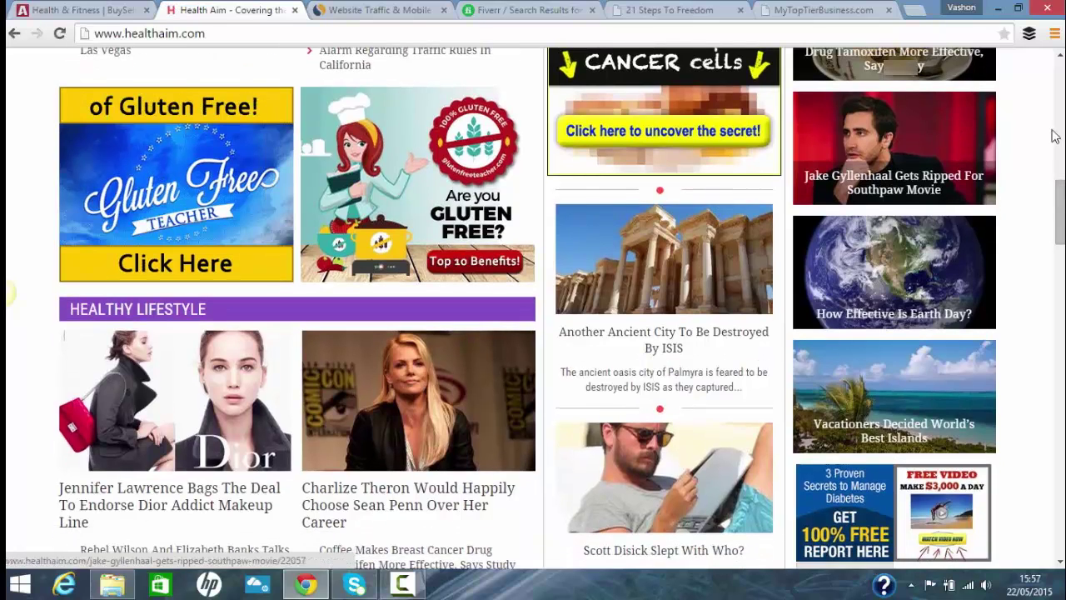
{"action": "mouse_move", "coordinate": [1060, 230]}
{"action": "left_mouse_down"}
{"action": "mouse_move", "coordinate": [1060, 287]}
{"action": "mouse_move", "coordinate": [1060, 267]}
{"action": "left_mouse_up"}
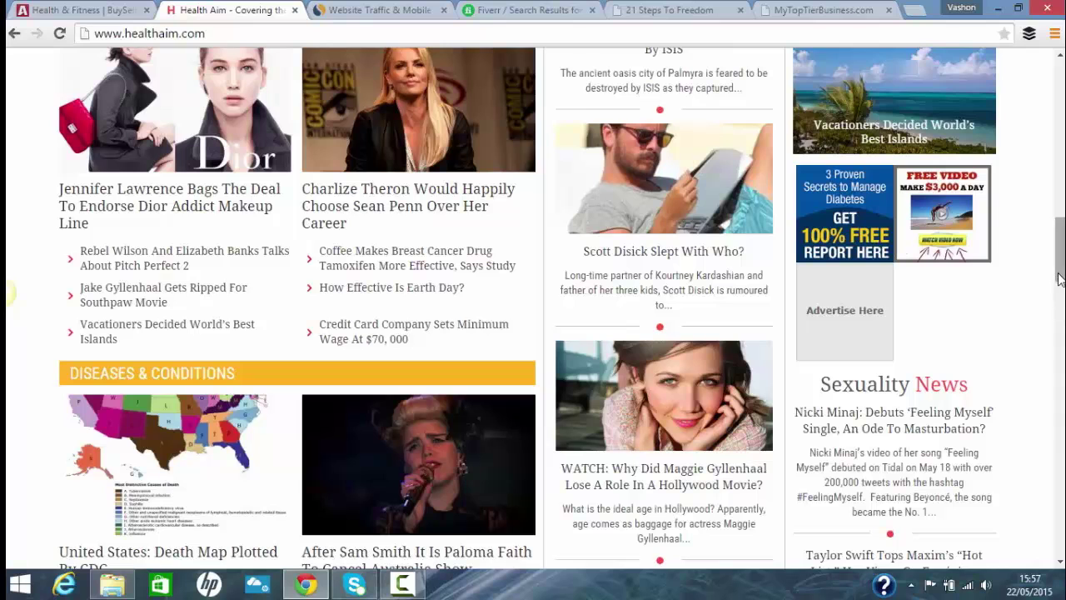
{"action": "mouse_move", "coordinate": [1060, 277]}
{"action": "left_mouse_down"}
{"action": "mouse_move", "coordinate": [1059, 298]}
{"action": "mouse_move", "coordinate": [1040, 276]}
{"action": "left_mouse_up"}
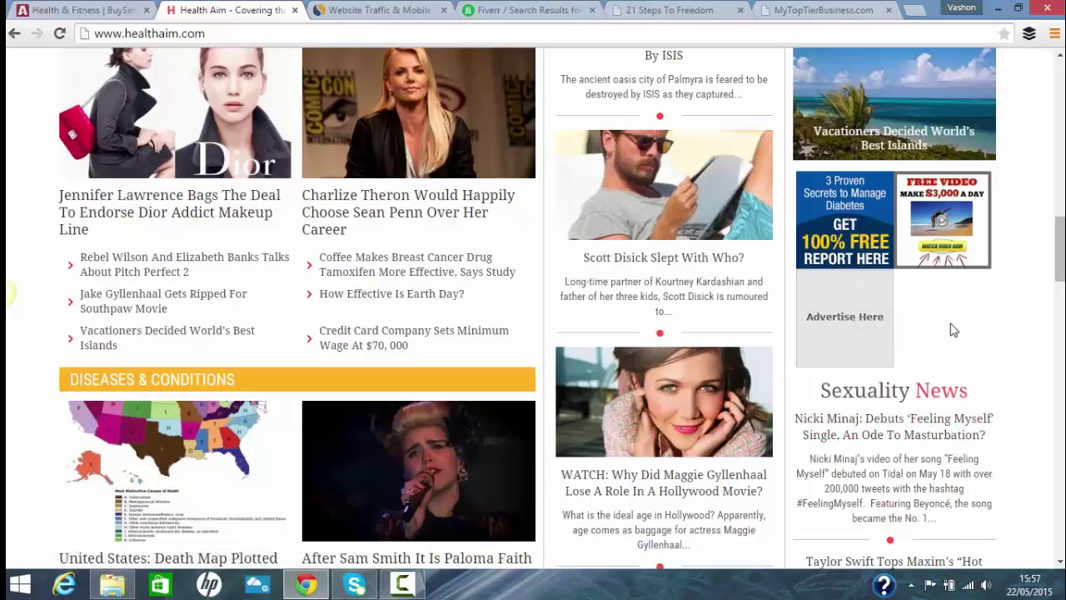
{"action": "key", "text": "BackSpace"}
- Copy healthaim.com's address and run a SimilarWeb traffic lookup for it
{"action": "left_click", "coordinate": [183, 34]}
{"action": "right_click", "coordinate": [183, 37]}
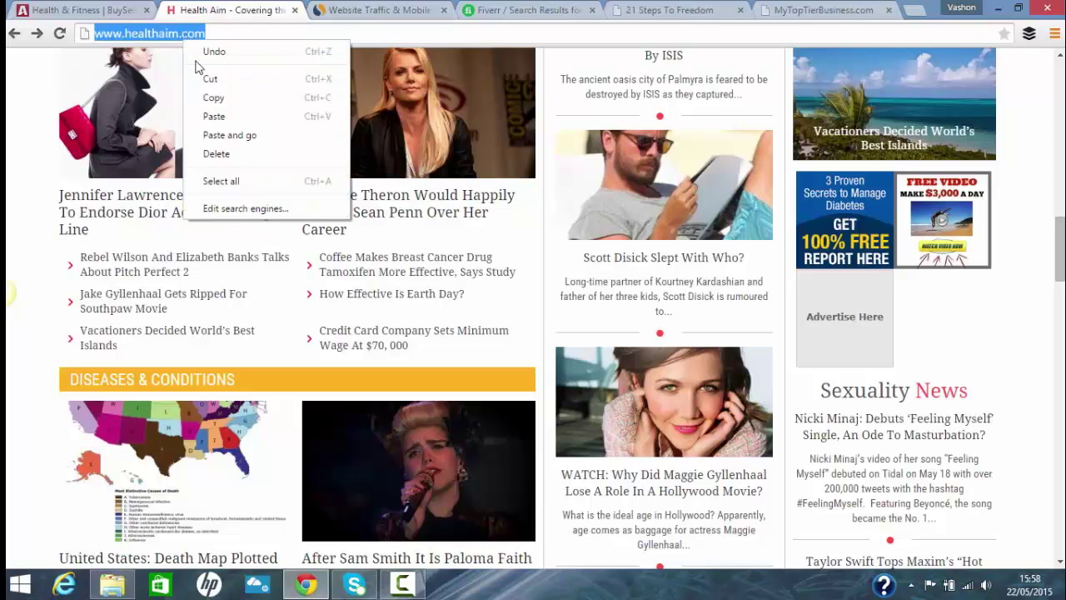
{"action": "left_click", "coordinate": [212, 97]}
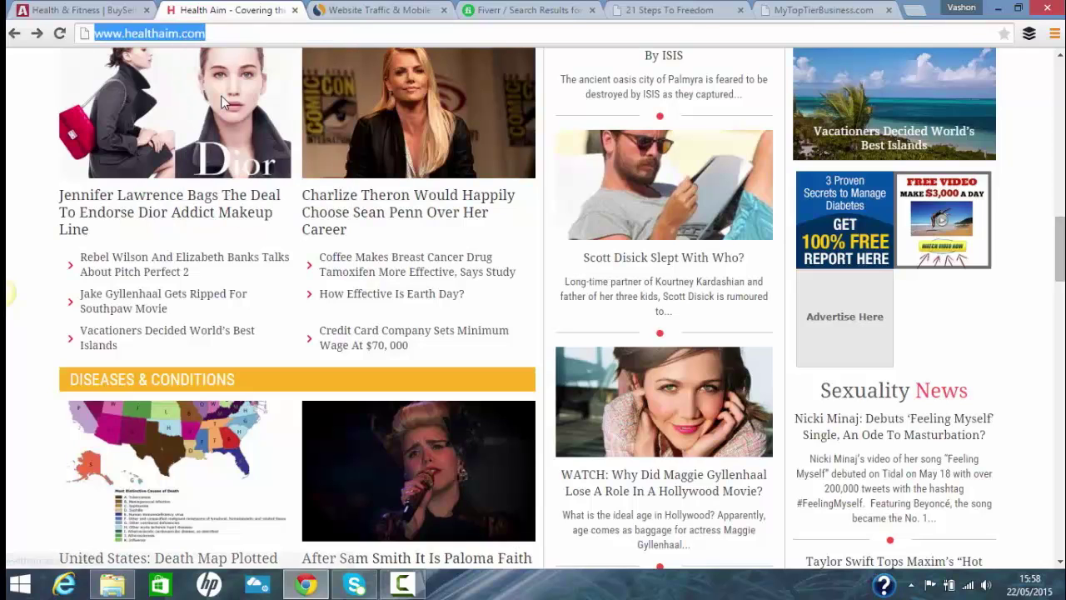
{"action": "left_click", "coordinate": [385, 12]}
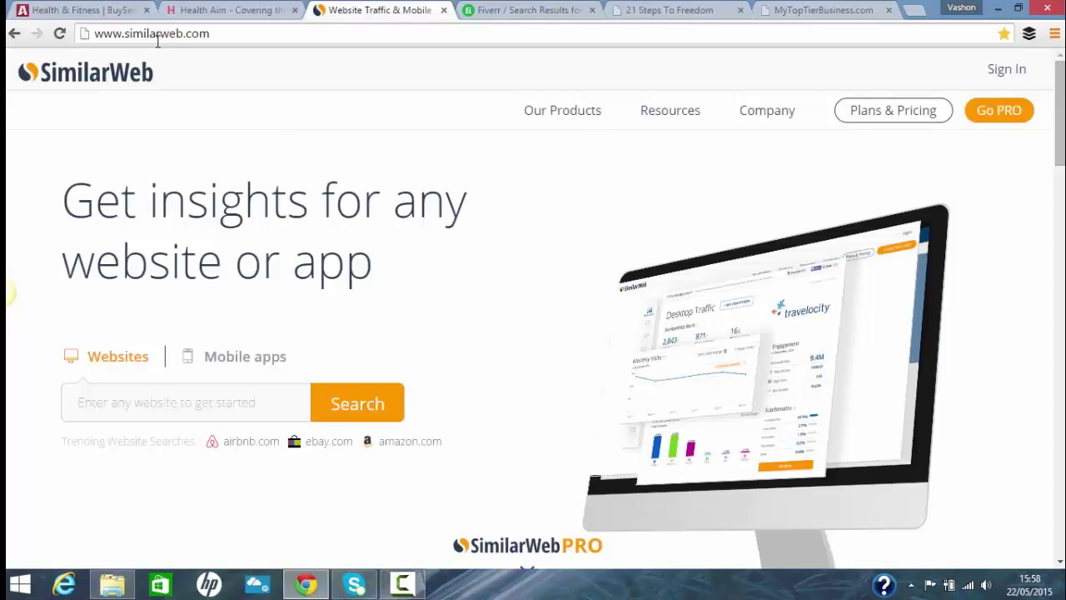
{"action": "right_click", "coordinate": [116, 407]}
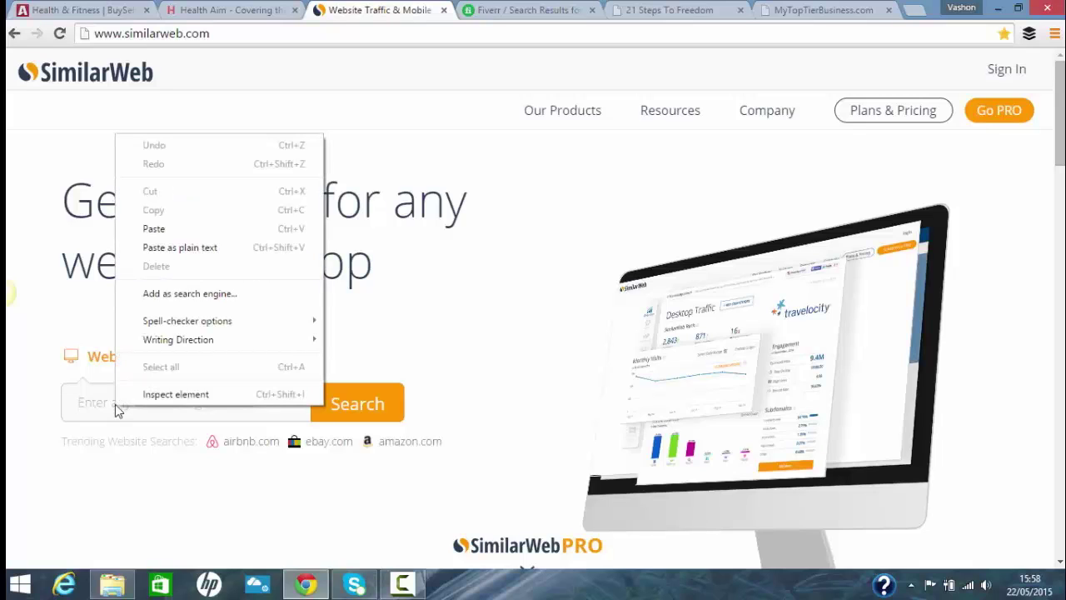
{"action": "left_click", "coordinate": [408, 295]}
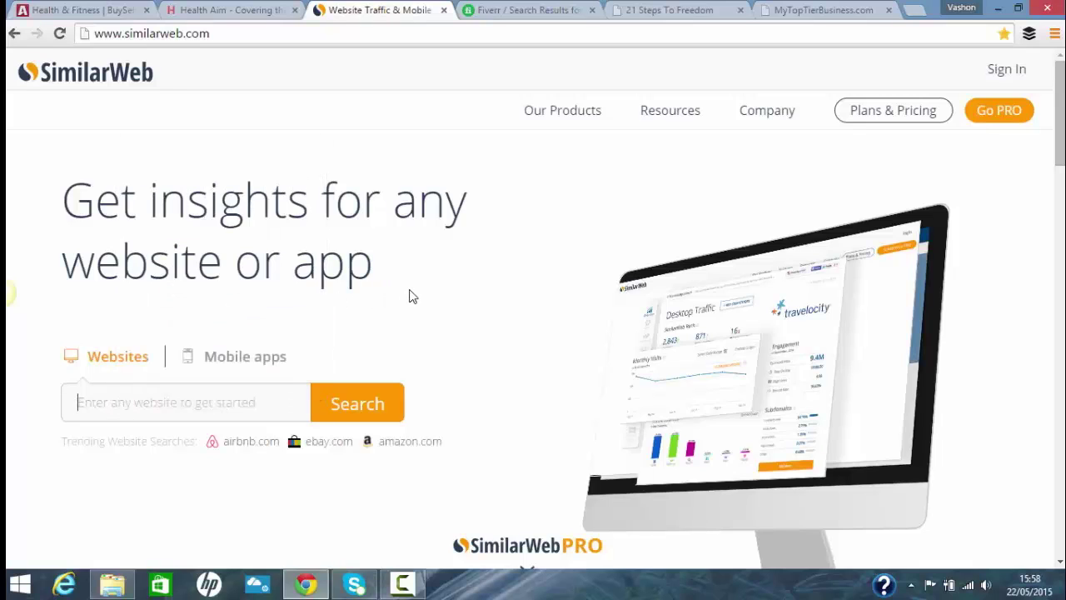
{"action": "right_click", "coordinate": [124, 411]}
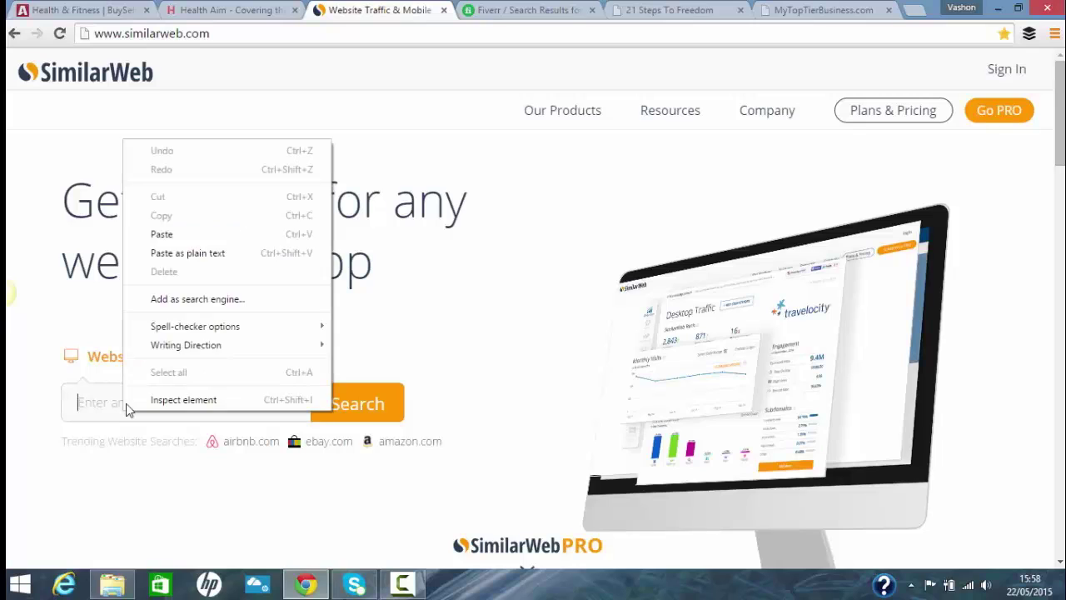
{"action": "left_click", "coordinate": [177, 237]}
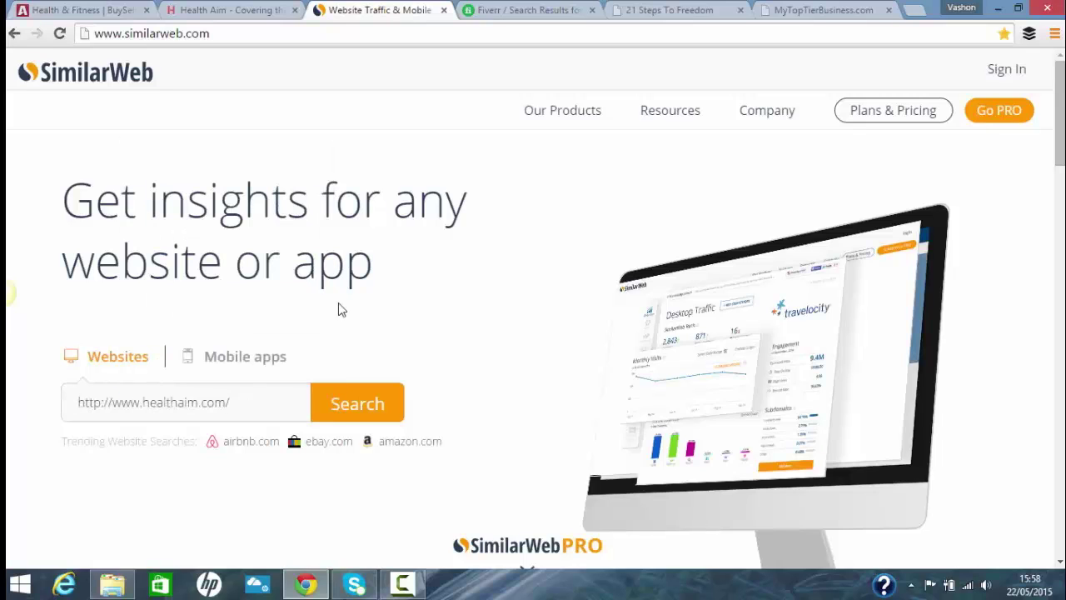
{"action": "left_click", "coordinate": [374, 423]}
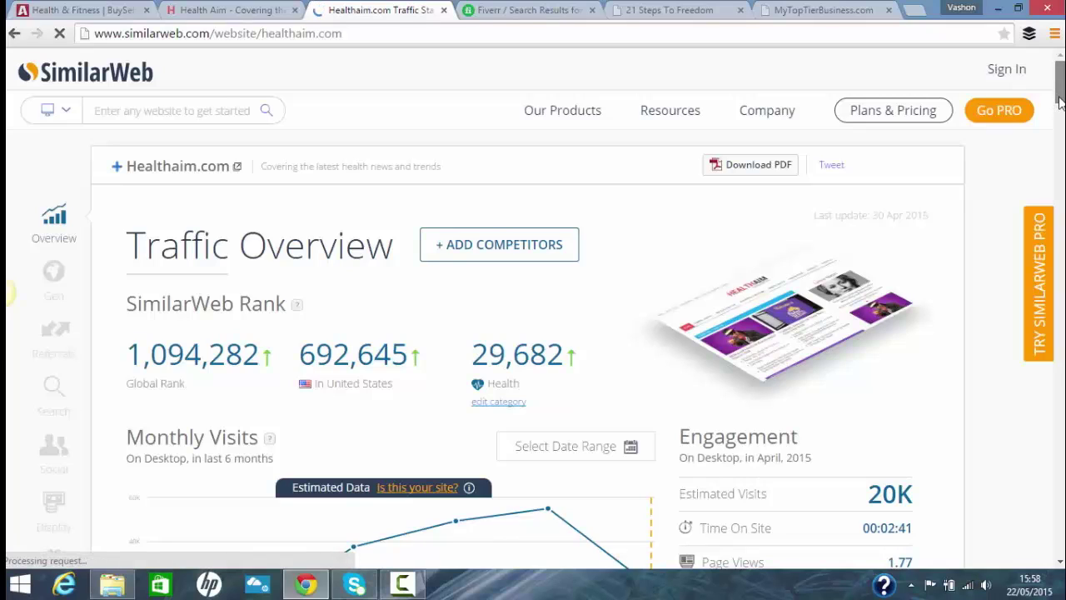
- Review the report: about 20K visits, 66.72% bounce rate, 52% United States traffic
{"action": "scroll", "coordinate": [916, 254], "scroll_direction": "down", "scroll_amount": 2}
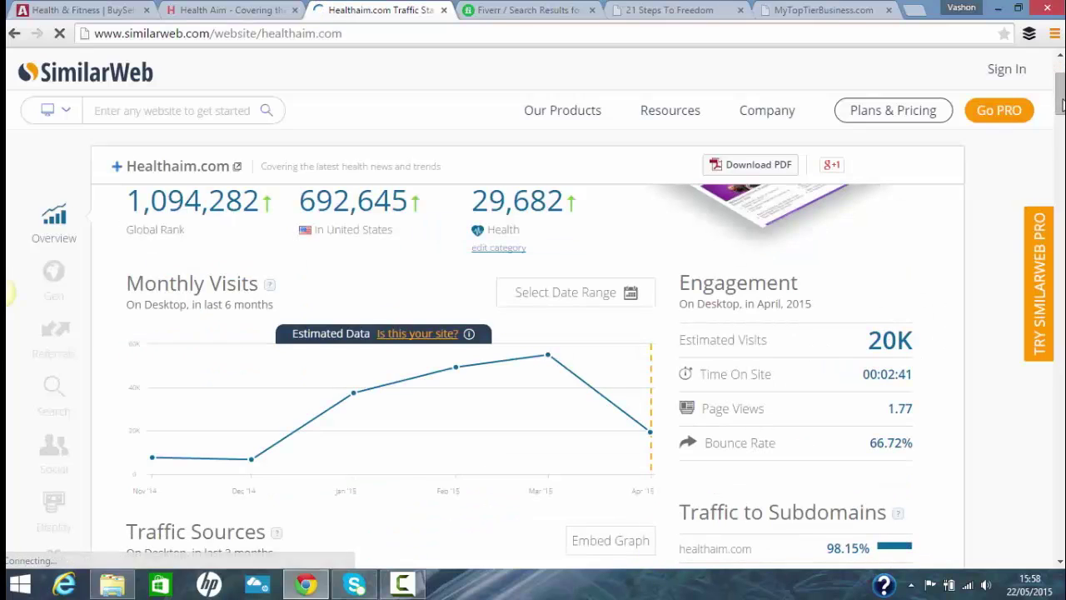
{"action": "left_click_drag", "start_coordinate": [1061, 102], "coordinate": [1062, 140]}
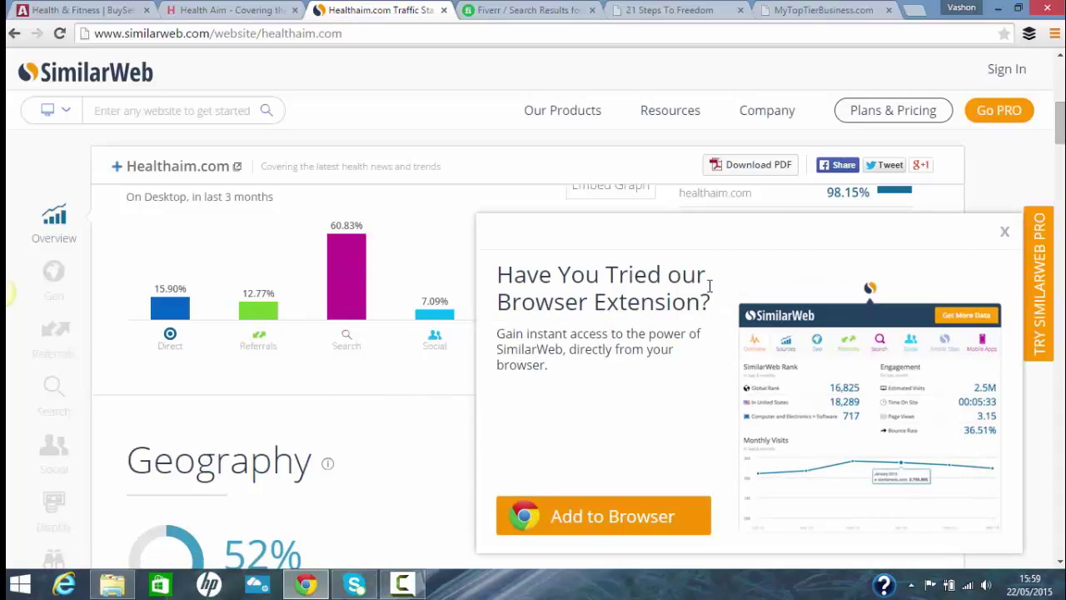
{"action": "left_click", "coordinate": [1005, 231]}
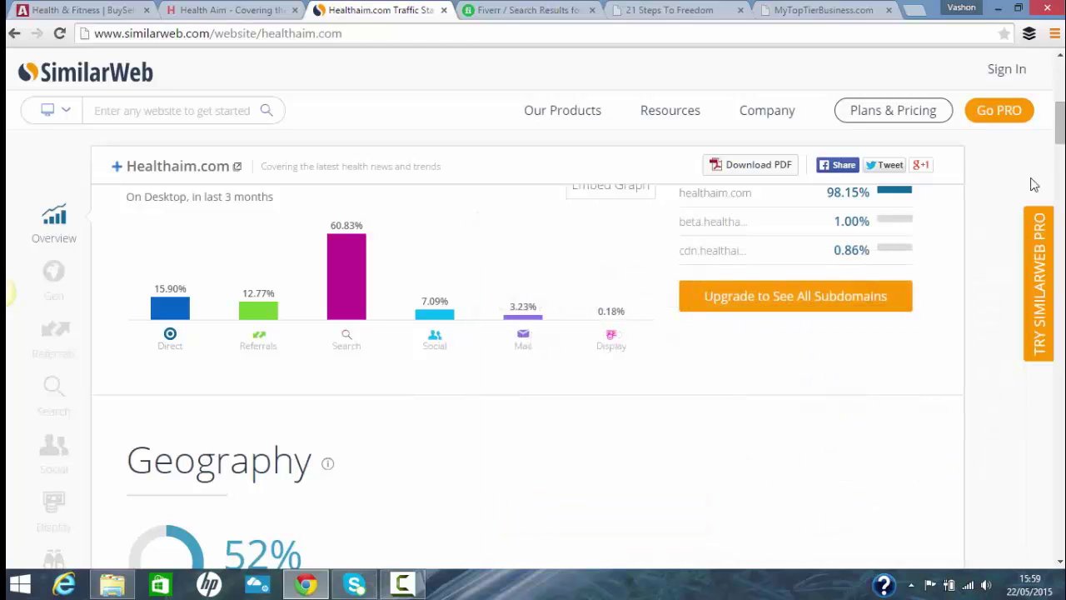
{"action": "left_click_drag", "start_coordinate": [1063, 153], "coordinate": [1061, 173]}
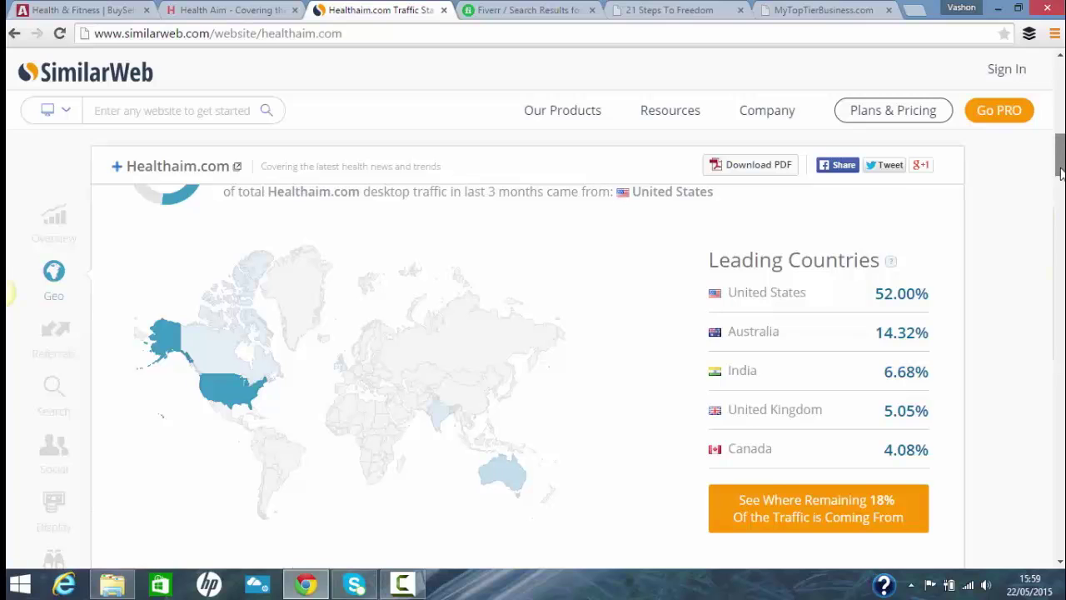
{"action": "left_click_drag", "start_coordinate": [1060, 172], "coordinate": [1060, 71]}
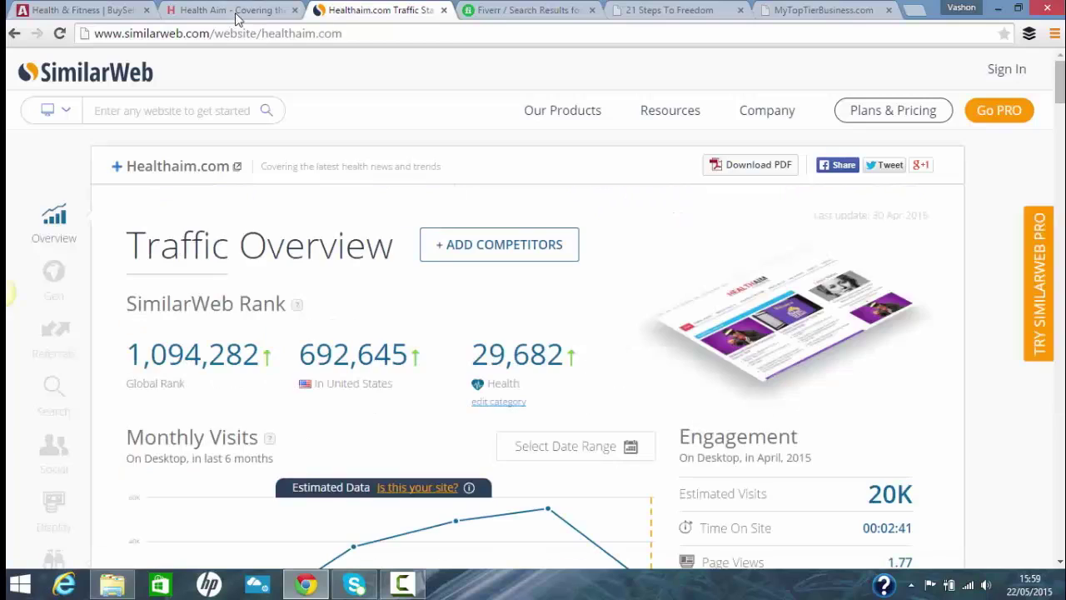
- Return to BuySellAds, close Health Aim's details, and open the Health and Medical listing
{"action": "left_click", "coordinate": [108, 75]}
{"action": "left_click", "coordinate": [89, 12]}
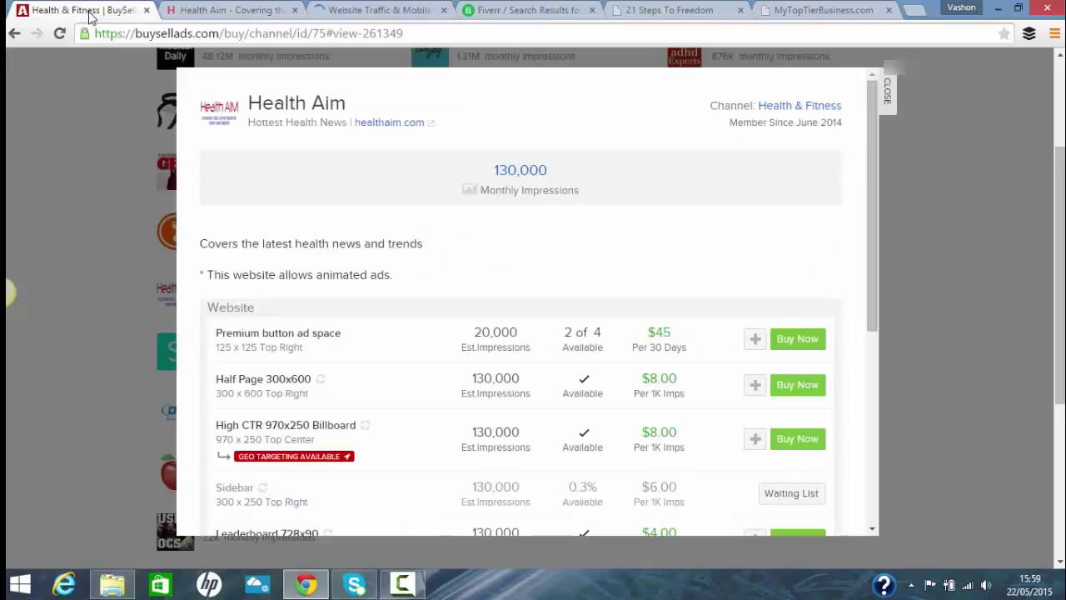
{"action": "left_click", "coordinate": [888, 93]}
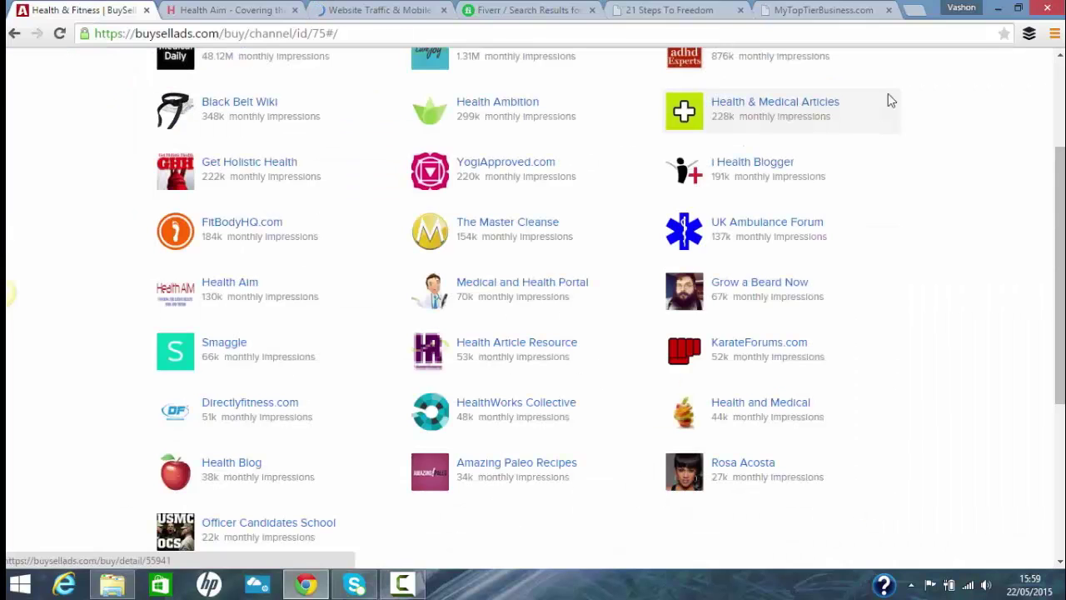
{"action": "left_click", "coordinate": [756, 405]}
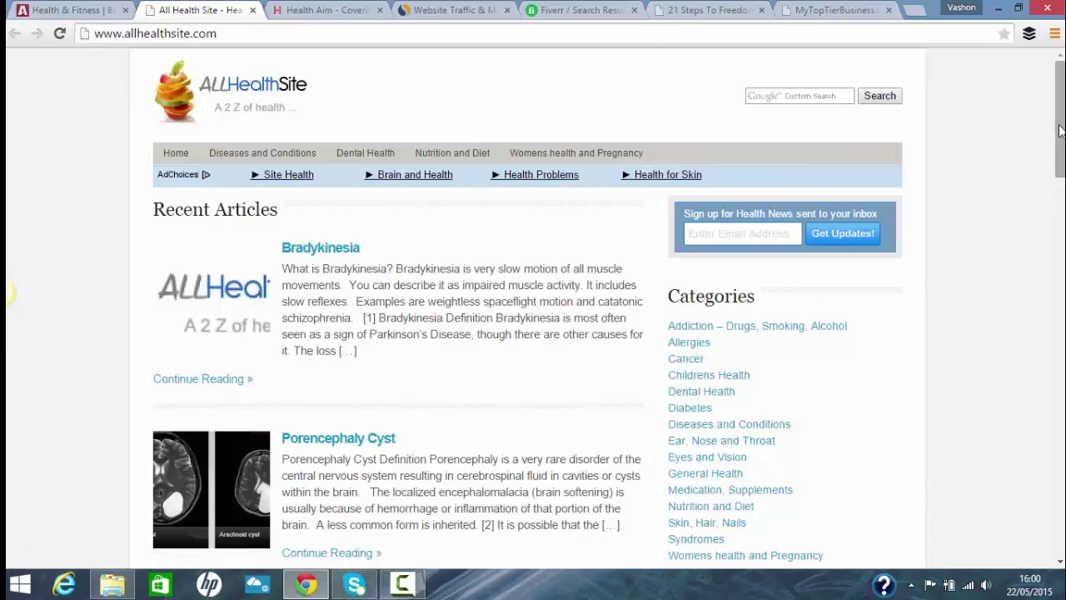
- Check allhealthsite.com's sidebar Advertise Here spot, then add the $29 125x125 sidebar slot to the cart
{"action": "left_click_drag", "start_coordinate": [1059, 131], "coordinate": [1059, 206]}
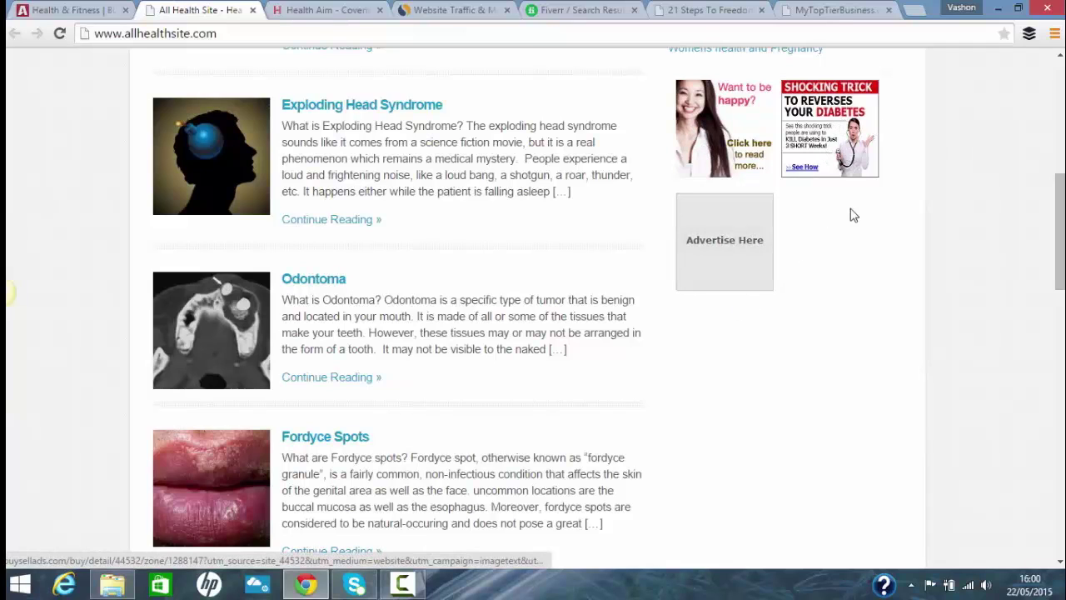
{"action": "left_click", "coordinate": [55, 13]}
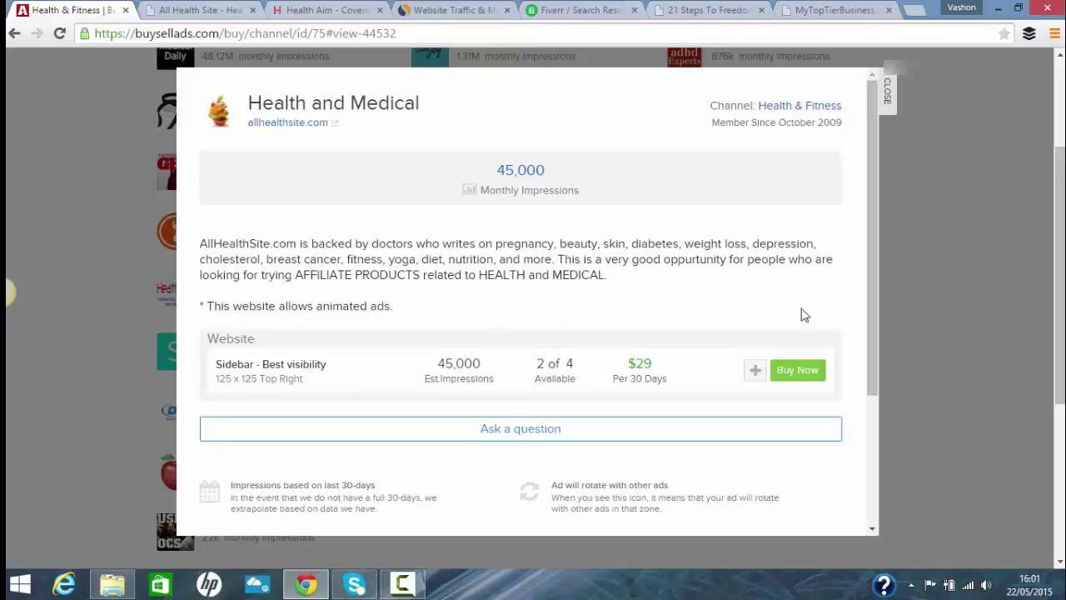
{"action": "left_click", "coordinate": [801, 379]}
- Close the Health and Medical details and open the $29.00 cart
{"action": "left_click", "coordinate": [891, 96]}
{"action": "left_click", "coordinate": [1060, 75]}
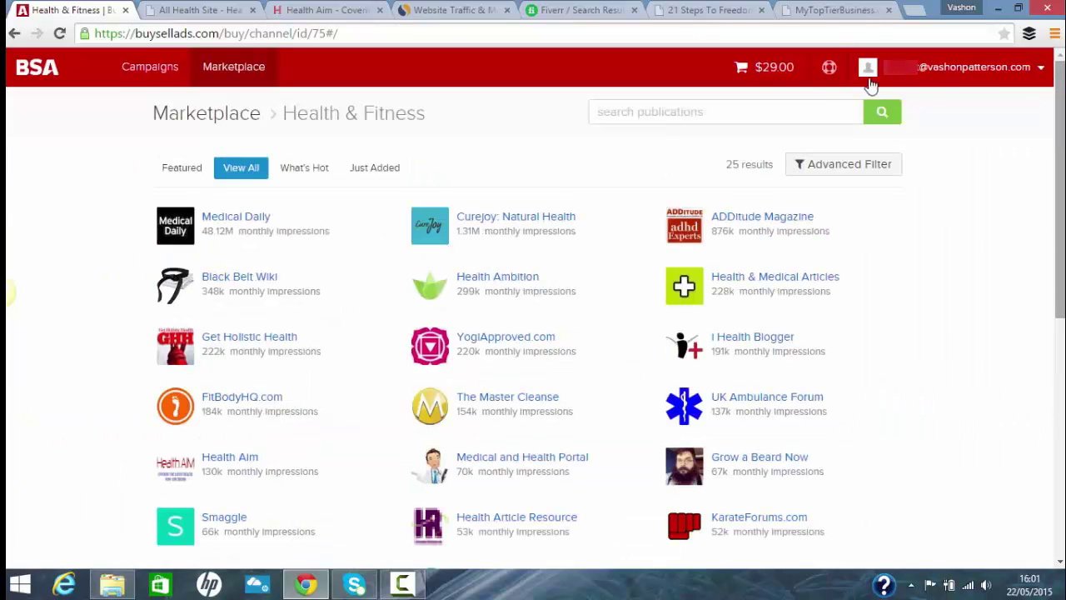
{"action": "left_click", "coordinate": [768, 73]}
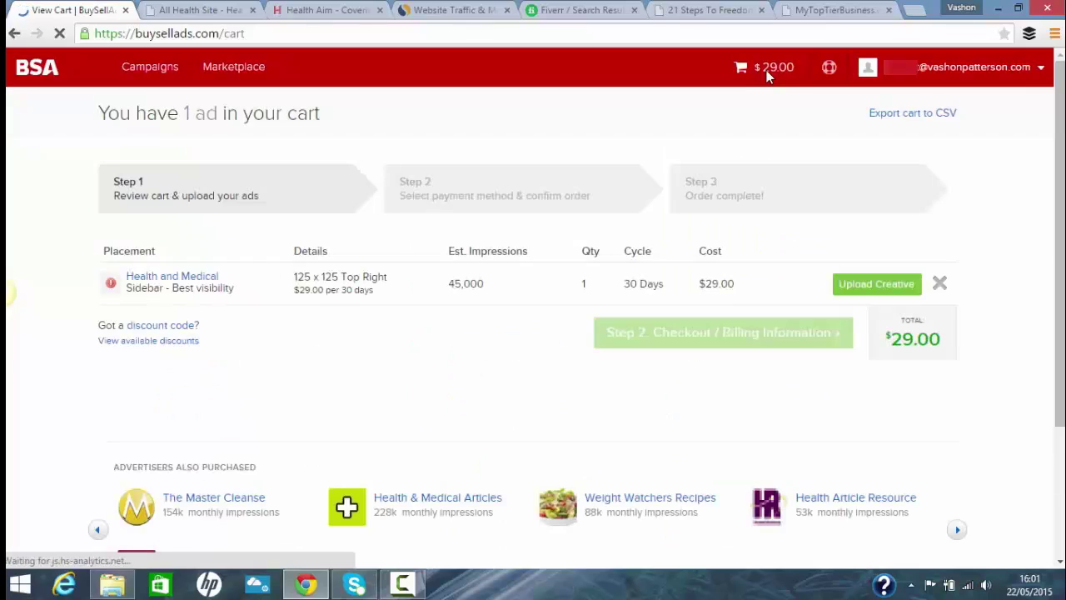
- Start a creative for the Health and Medical sidebar ad and browse for an image file
{"action": "left_click", "coordinate": [870, 286]}
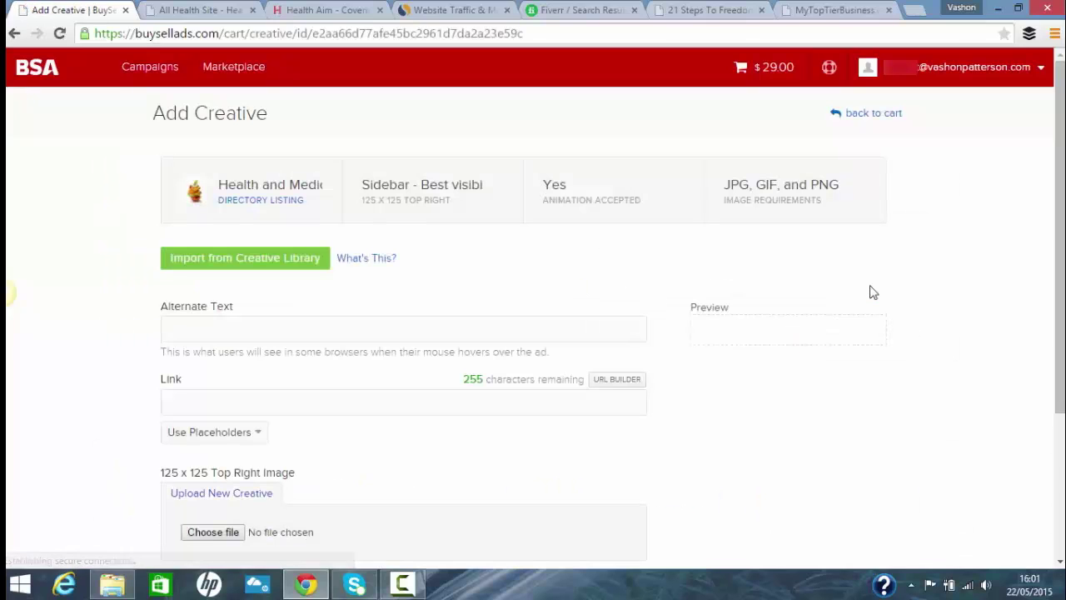
{"action": "left_click", "coordinate": [215, 533]}
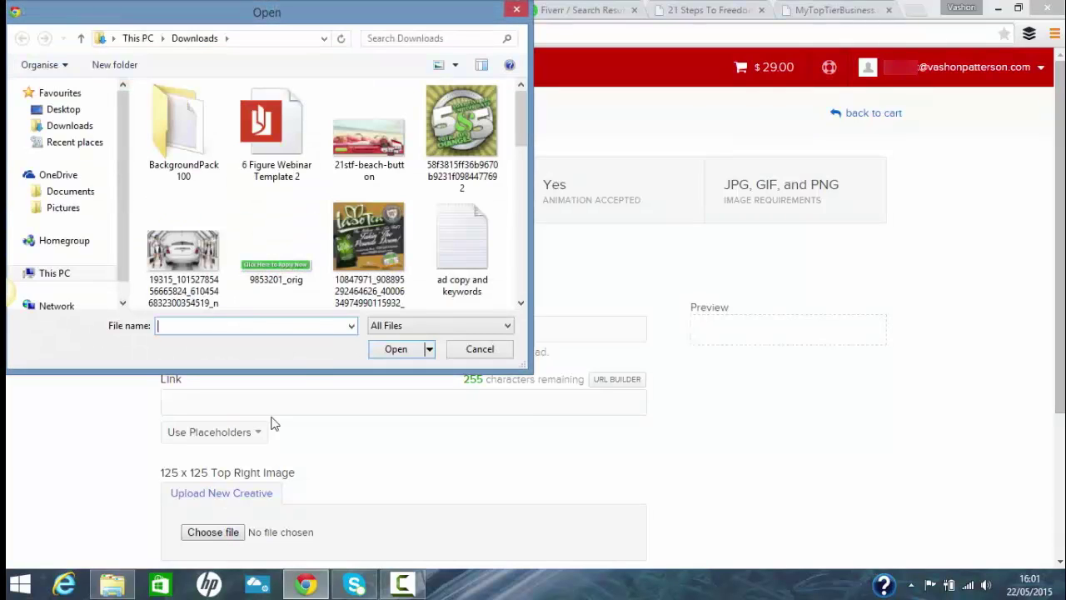
{"action": "double_click", "coordinate": [462, 123]}
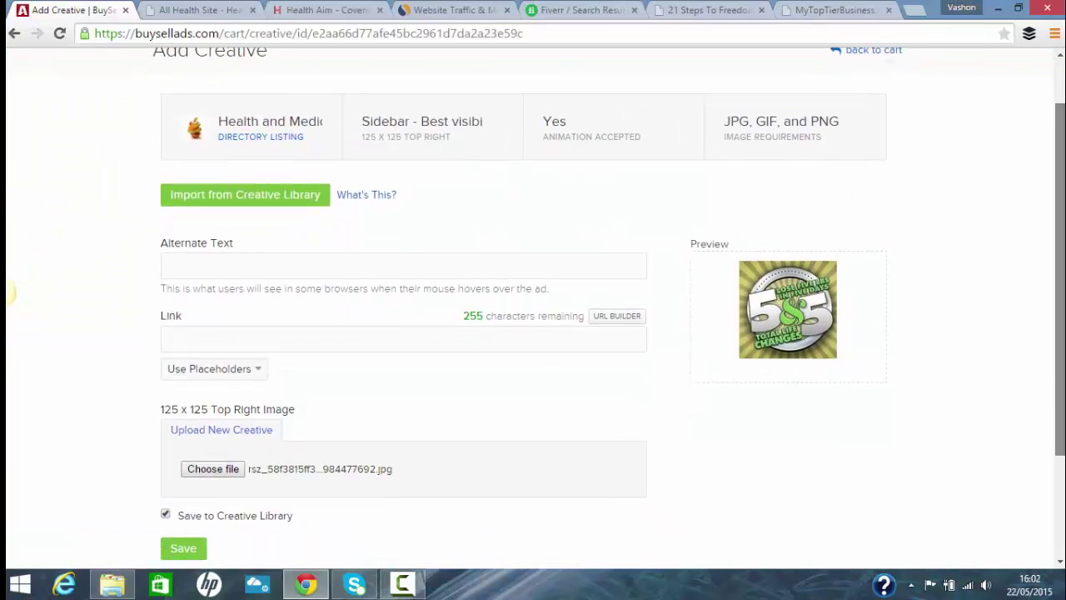
{"action": "left_click", "coordinate": [408, 338]}
{"action": "type", "text": "www.facebook.com"}
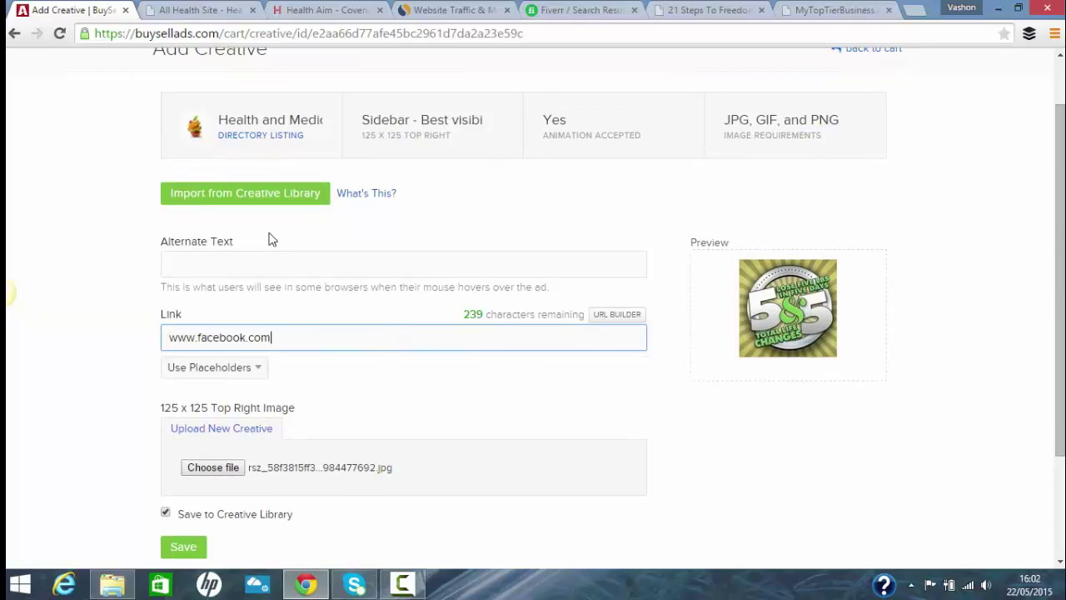
{"action": "left_click", "coordinate": [263, 266]}
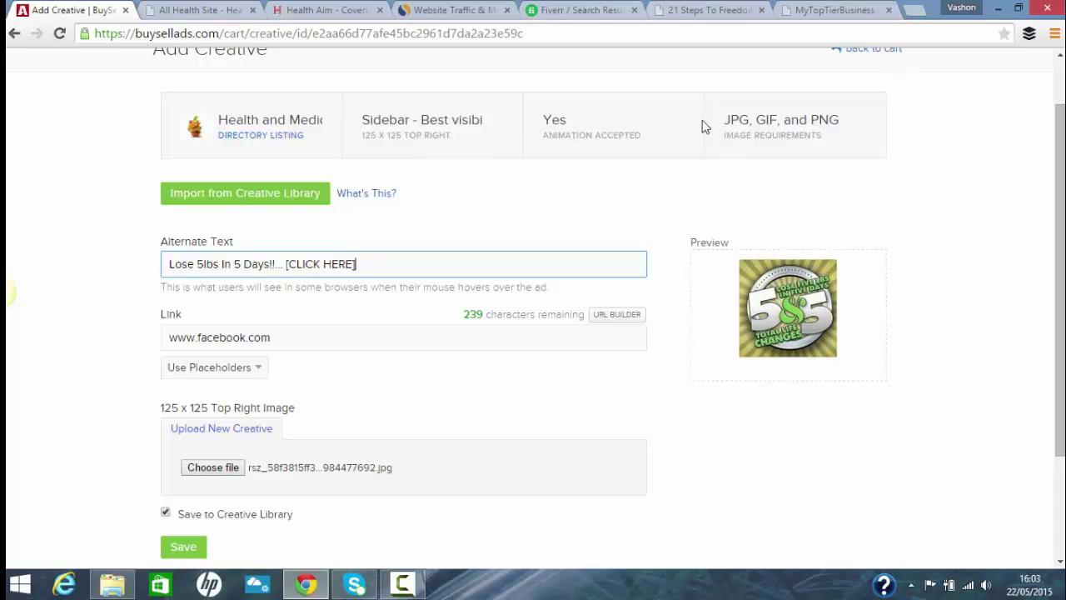
- Browse the Fiverr 'banner' gig search results
{"action": "left_click", "coordinate": [571, 16]}
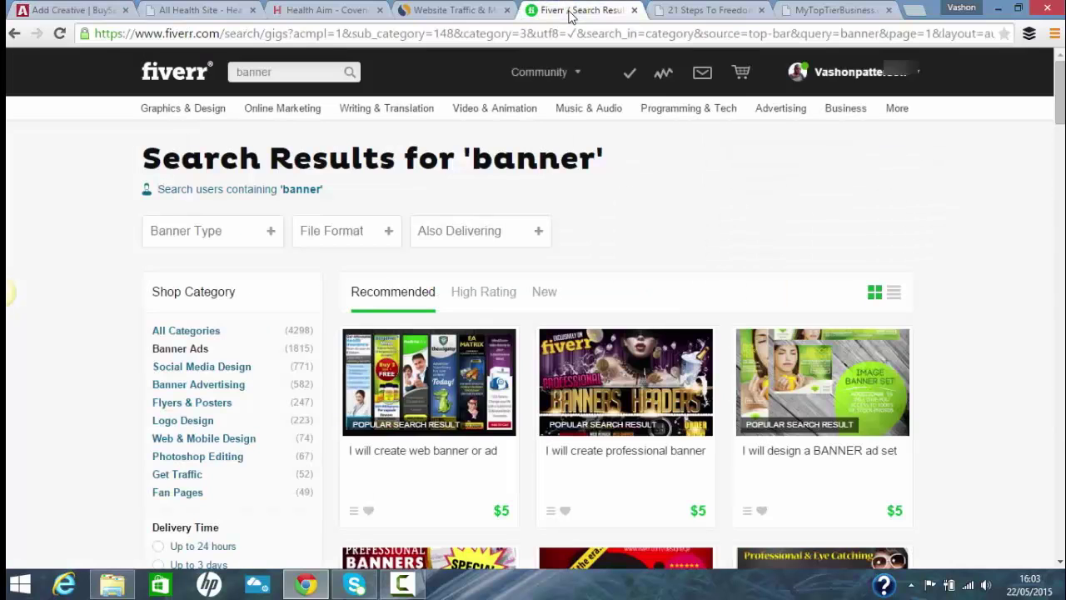
{"action": "scroll", "coordinate": [571, 250], "scroll_direction": "down", "scroll_amount": 3}
{"action": "scroll", "coordinate": [608, 333], "scroll_direction": "down", "scroll_amount": 5}
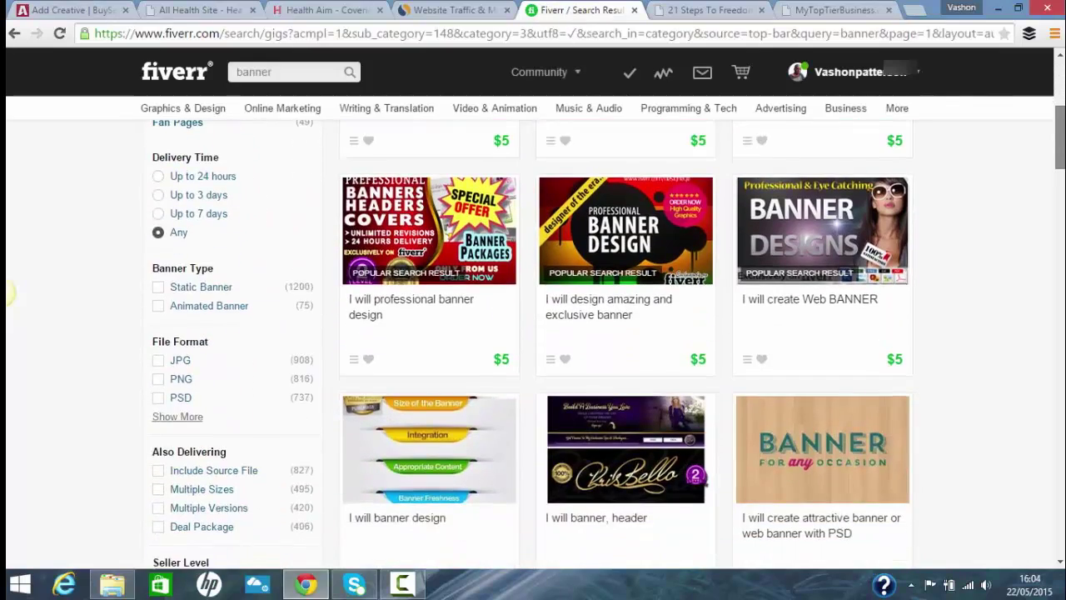
{"action": "scroll", "coordinate": [608, 333], "scroll_direction": "down", "scroll_amount": 3}
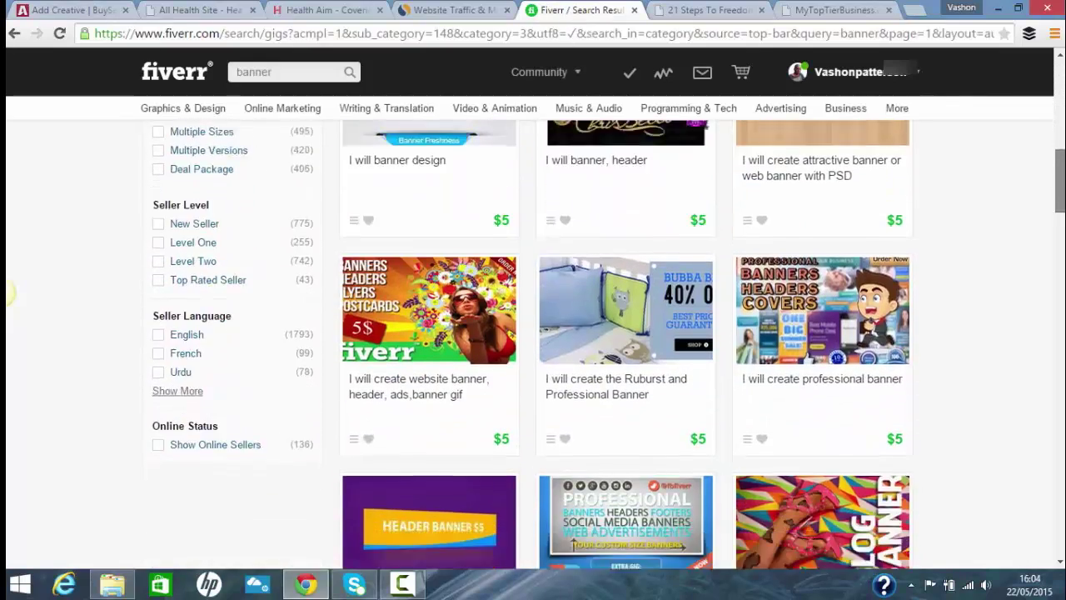
{"action": "scroll", "coordinate": [1054, 98], "scroll_direction": "up", "scroll_amount": 8}
{"action": "scroll", "coordinate": [1054, 97], "scroll_direction": "up", "scroll_amount": 3}
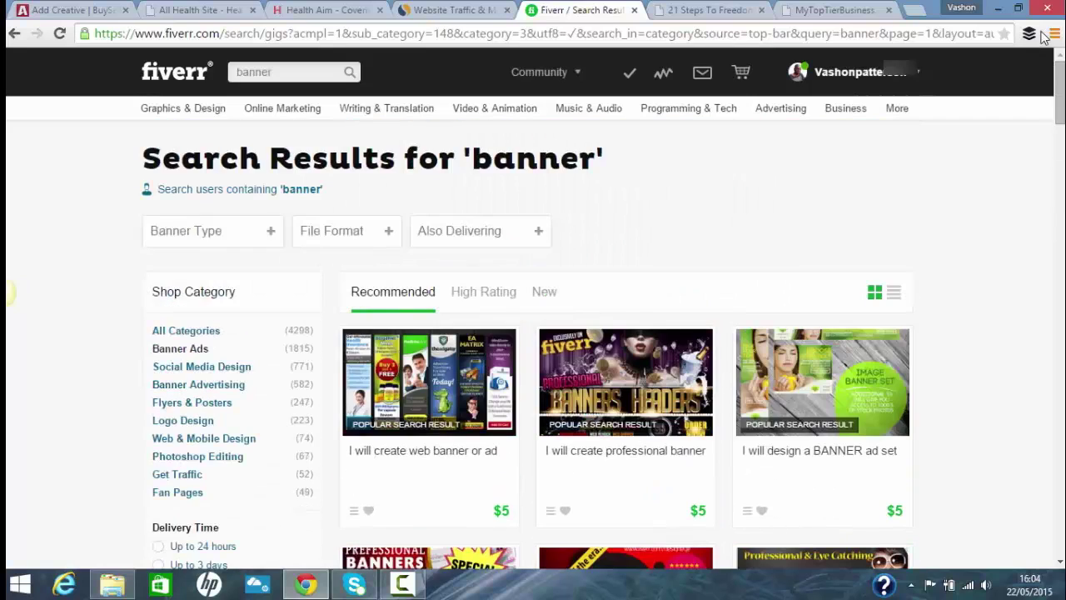
- Sort the banner gigs by High Rating, showing 1,711 $5 banner gigs
{"action": "left_click", "coordinate": [282, 73]}
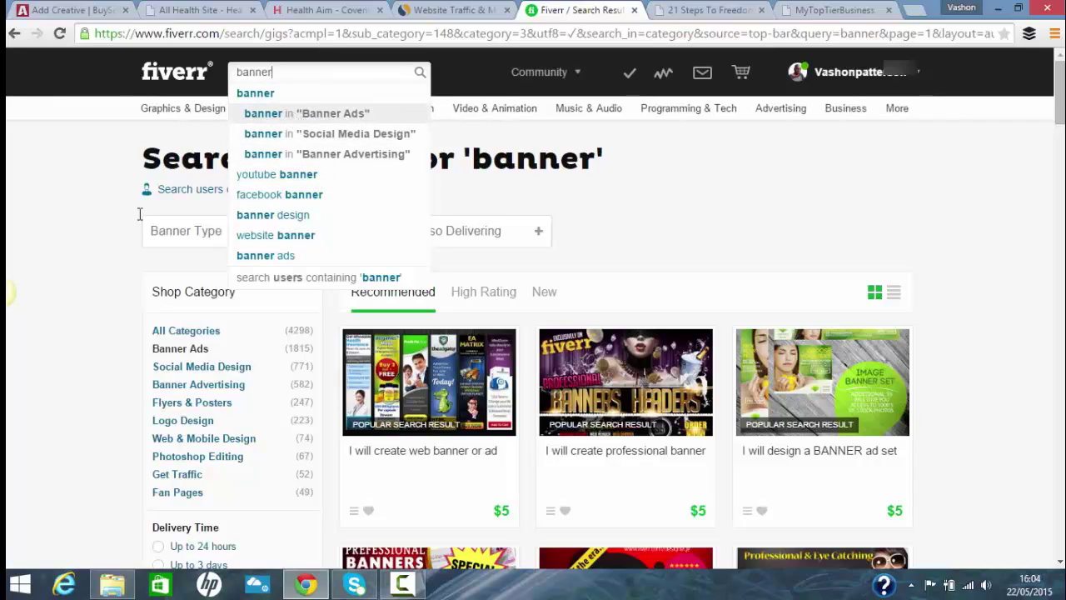
{"action": "left_click", "coordinate": [90, 348]}
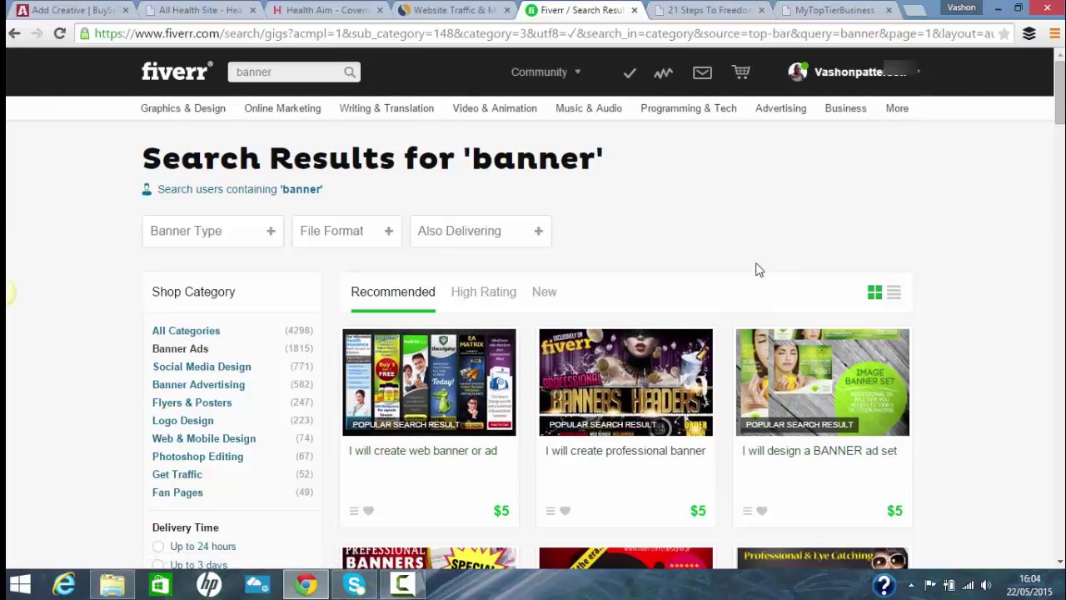
{"action": "left_click", "coordinate": [490, 299]}
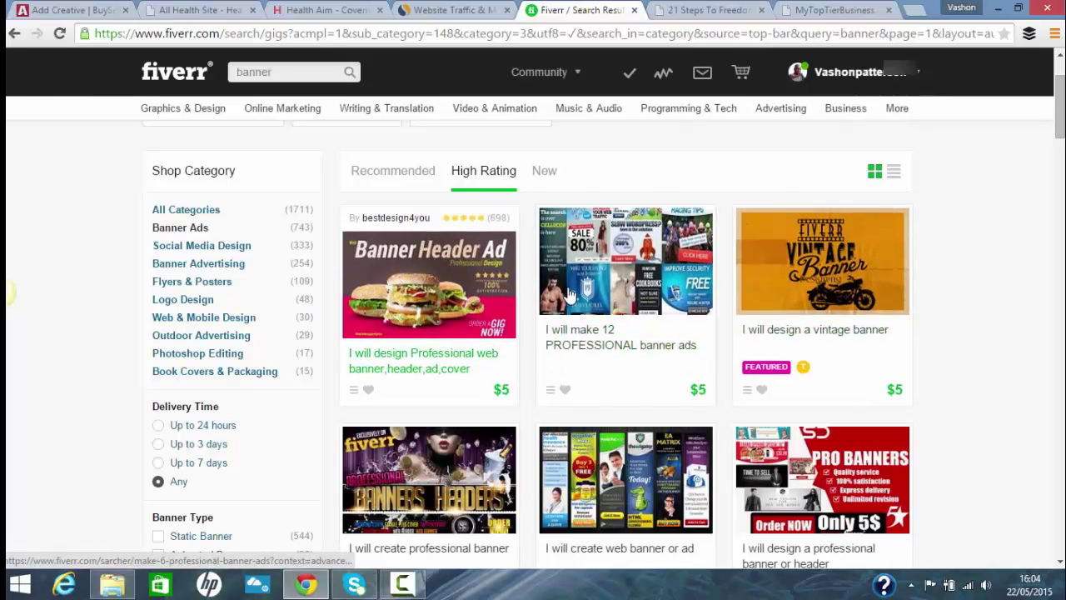
- Close the Fiverr tab and submit the BuySellAds Add Creative form
{"action": "key", "text": "ctrl+w"}
{"action": "left_click", "coordinate": [69, 10]}
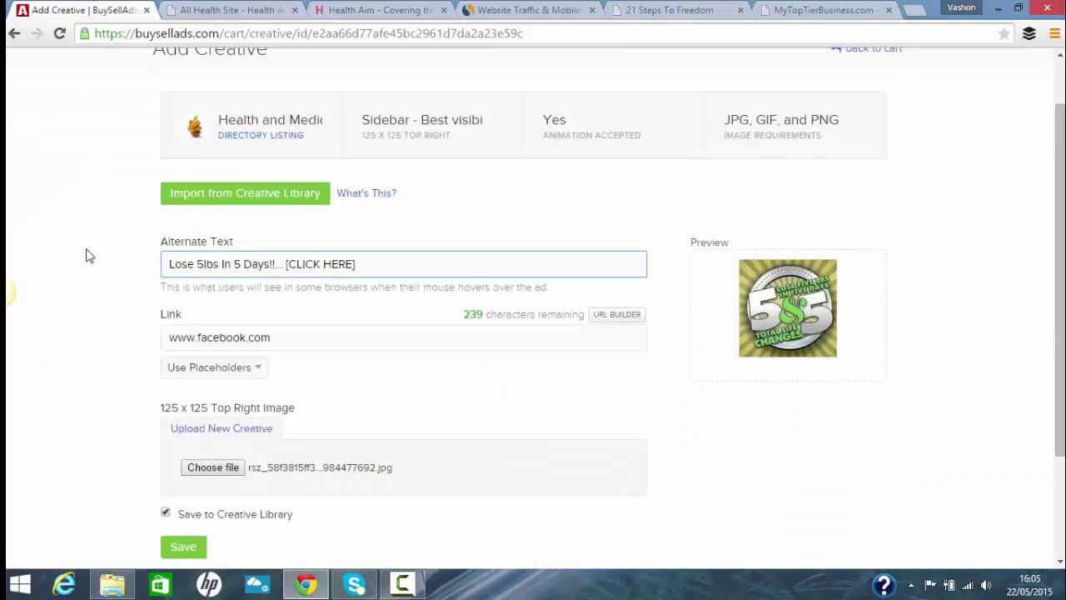
{"action": "left_click", "coordinate": [183, 549]}
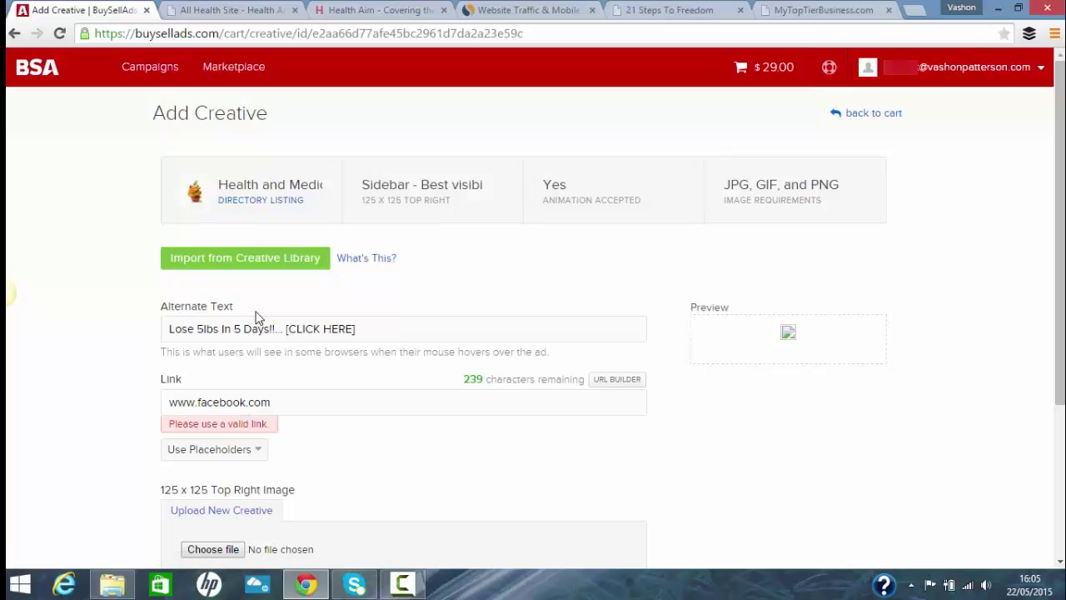
{"action": "left_click", "coordinate": [284, 265]}
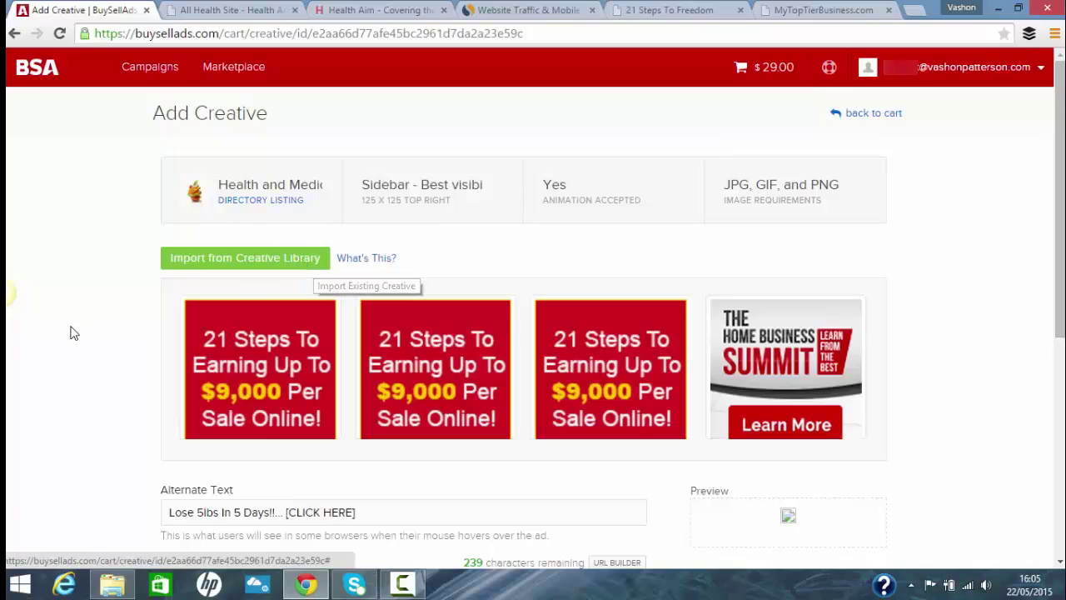
{"action": "left_click", "coordinate": [283, 263]}
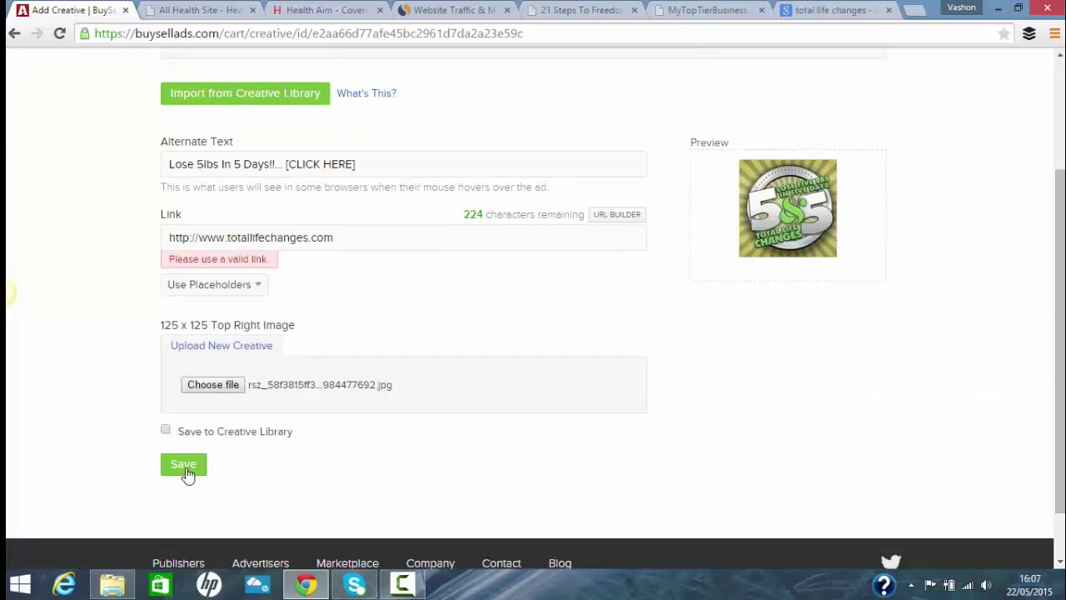
{"action": "left_click", "coordinate": [186, 471]}
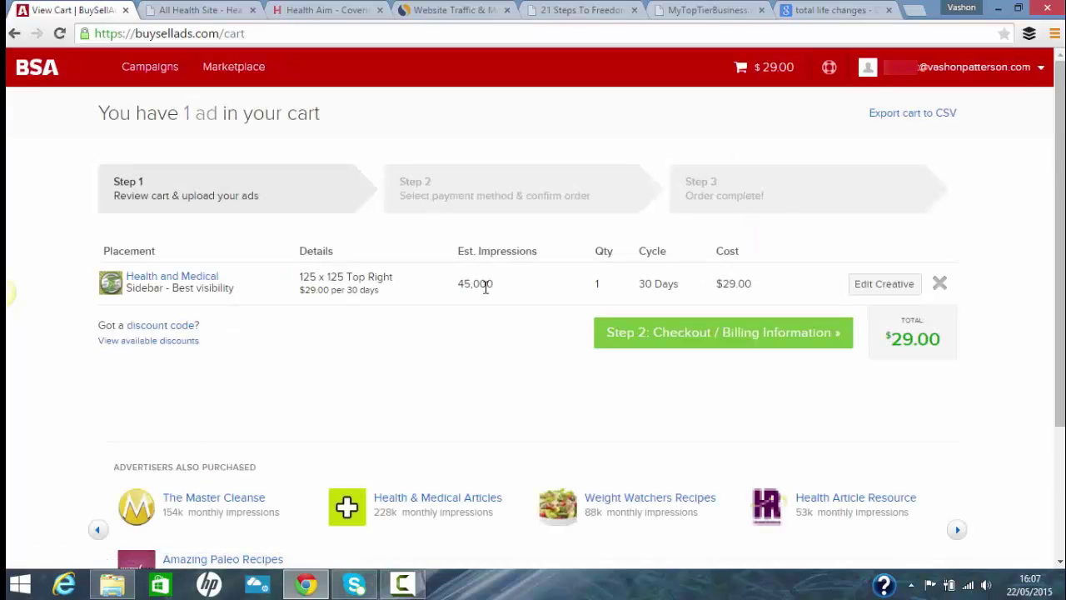
- Go to Step 2 Checkout / Billing and view the Credit Card option for the $29.00 order
{"action": "left_click", "coordinate": [702, 342]}
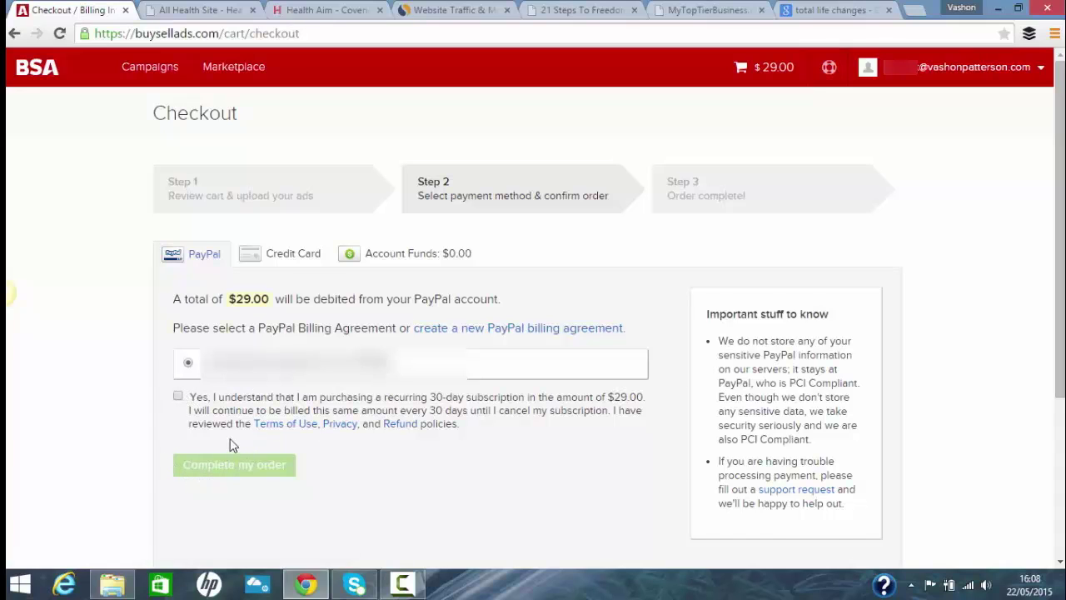
{"action": "left_click", "coordinate": [287, 253]}
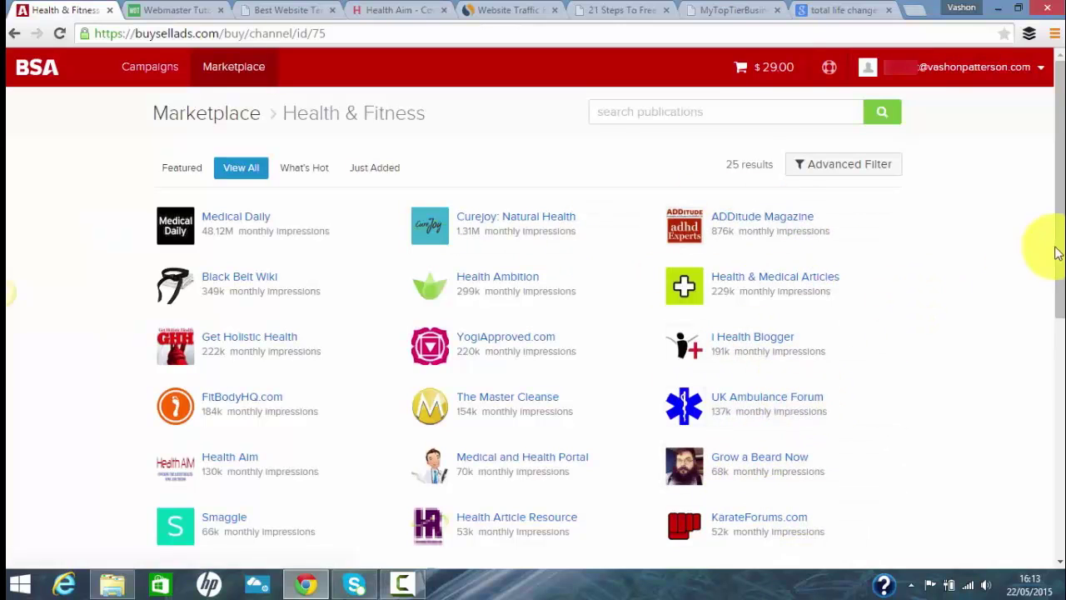
{"action": "left_click_drag", "start_coordinate": [1058, 244], "coordinate": [1054, 322]}
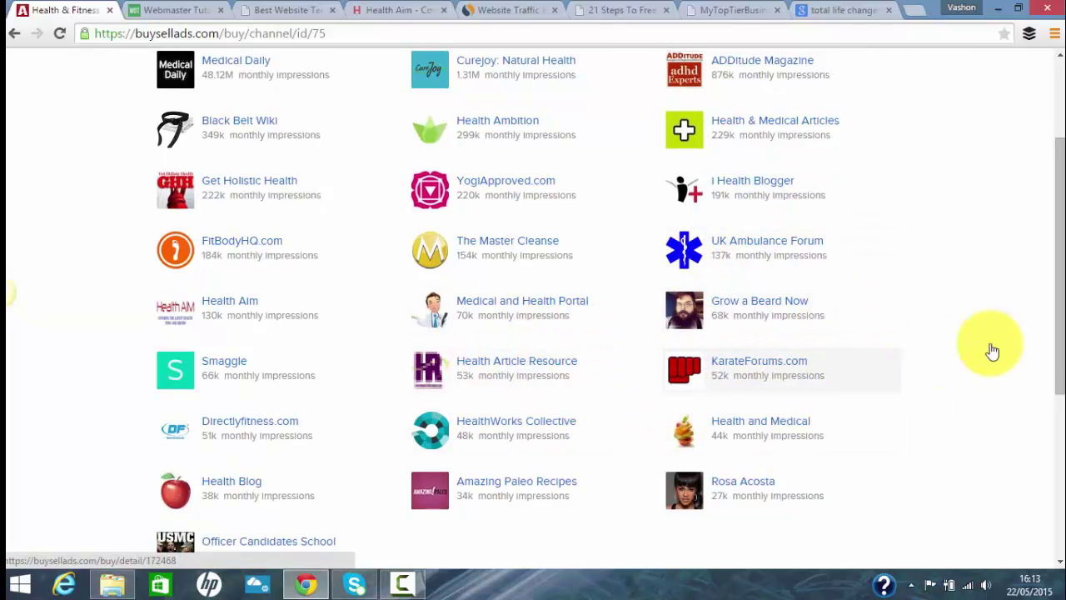
{"action": "left_click", "coordinate": [746, 421]}
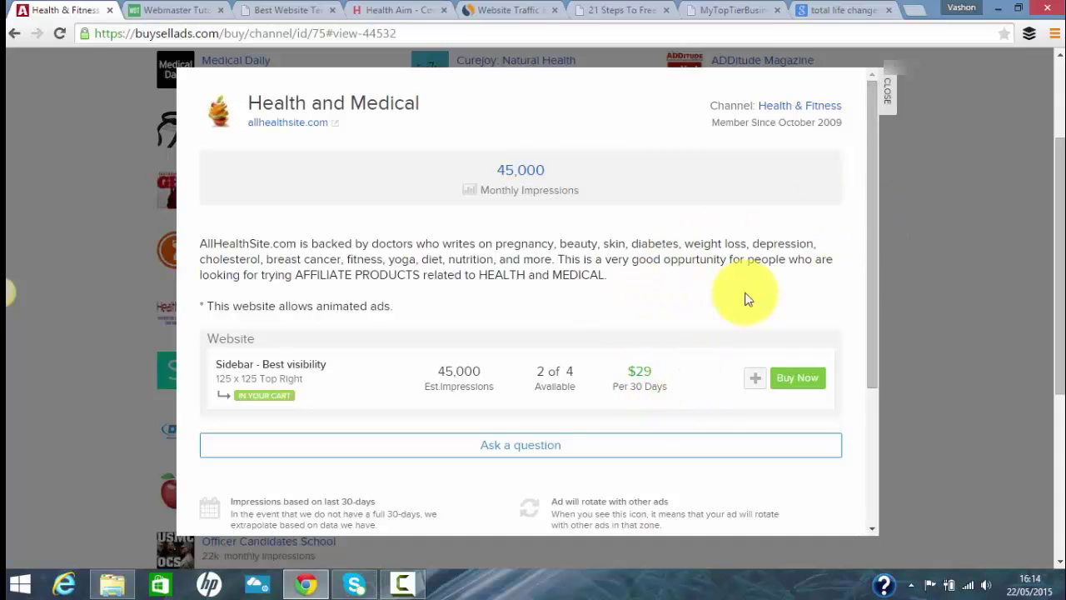
{"action": "left_click", "coordinate": [885, 98]}
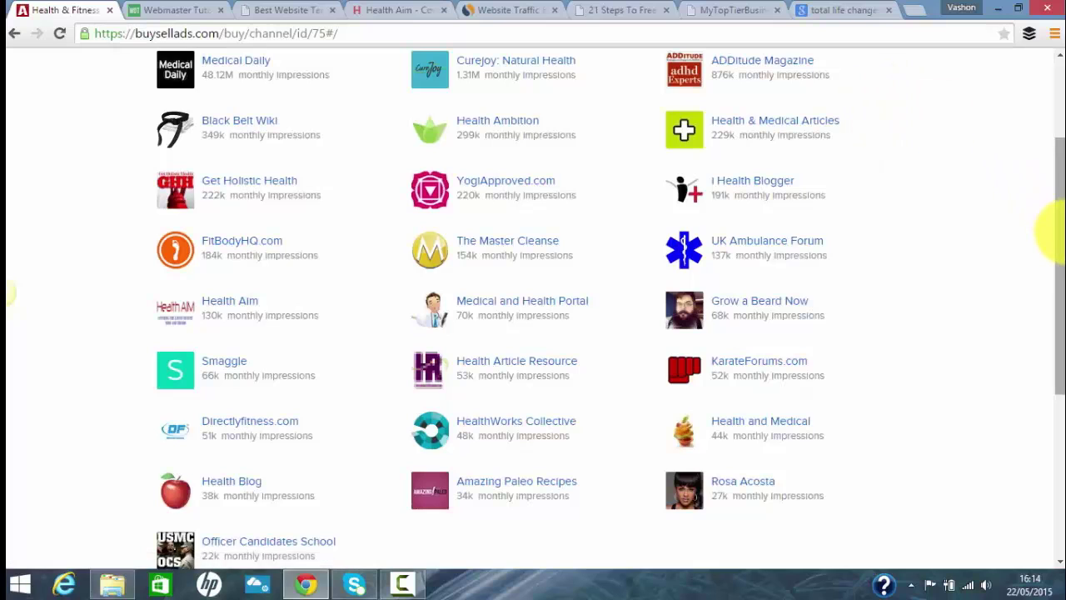
{"action": "scroll", "coordinate": [1047, 214], "scroll_direction": "up", "scroll_amount": 2}
- Reload the page, review the saved totallifechanges.com creative, then return to the $29.00 cart
{"action": "right_click", "coordinate": [1047, 107]}
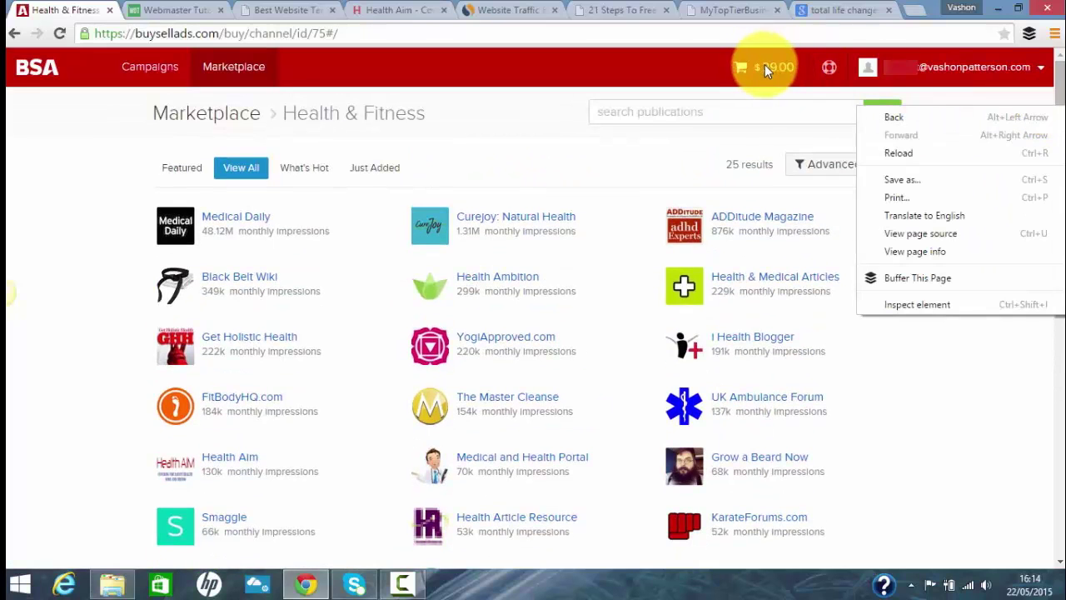
{"action": "key", "text": "ctrl+r"}
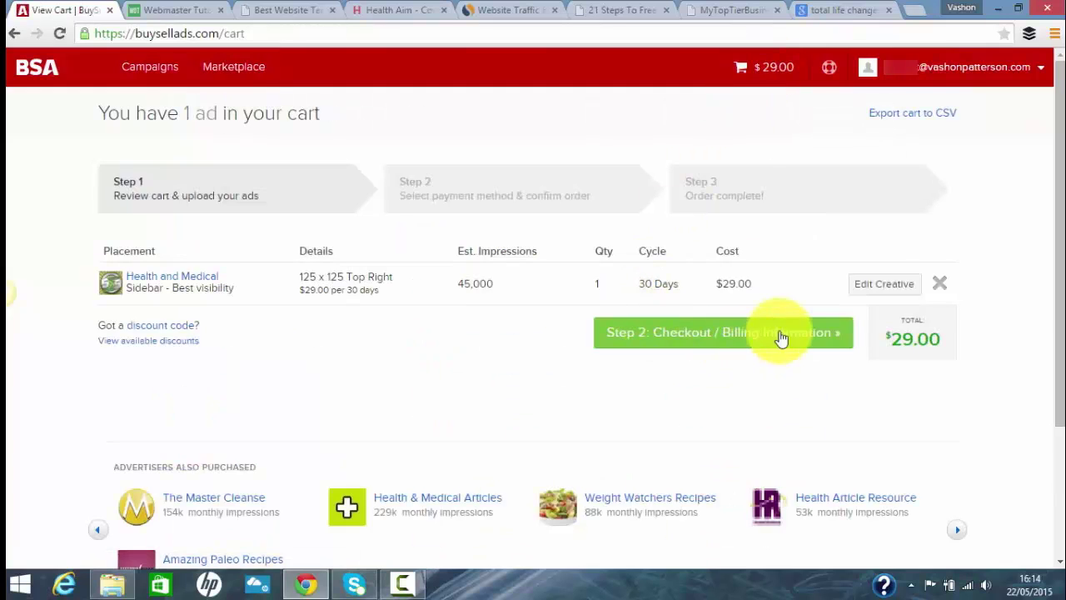
{"action": "left_click", "coordinate": [883, 285]}
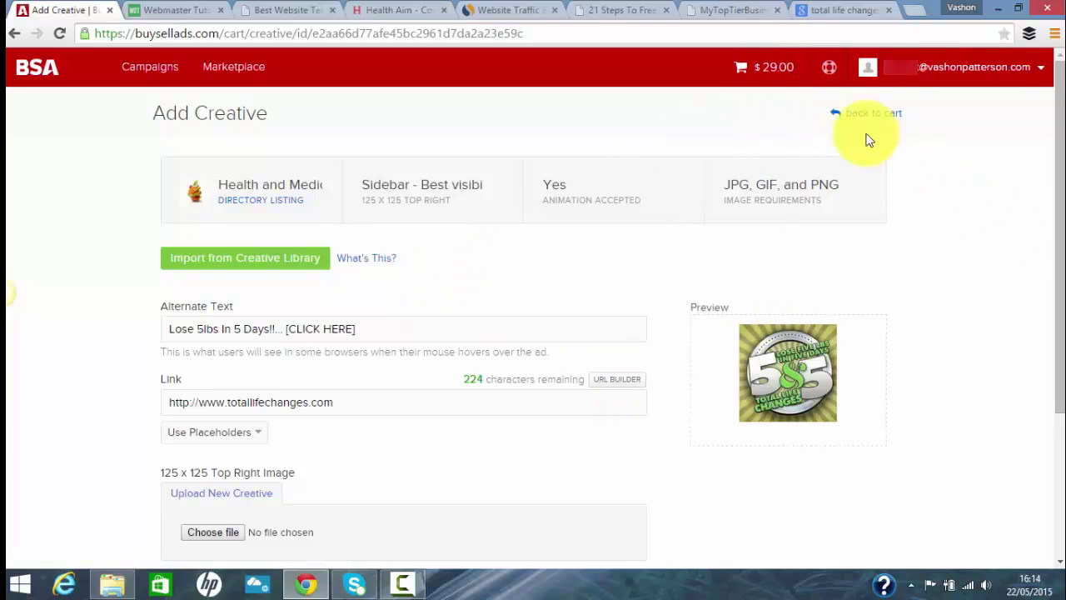
{"action": "left_click", "coordinate": [768, 65]}
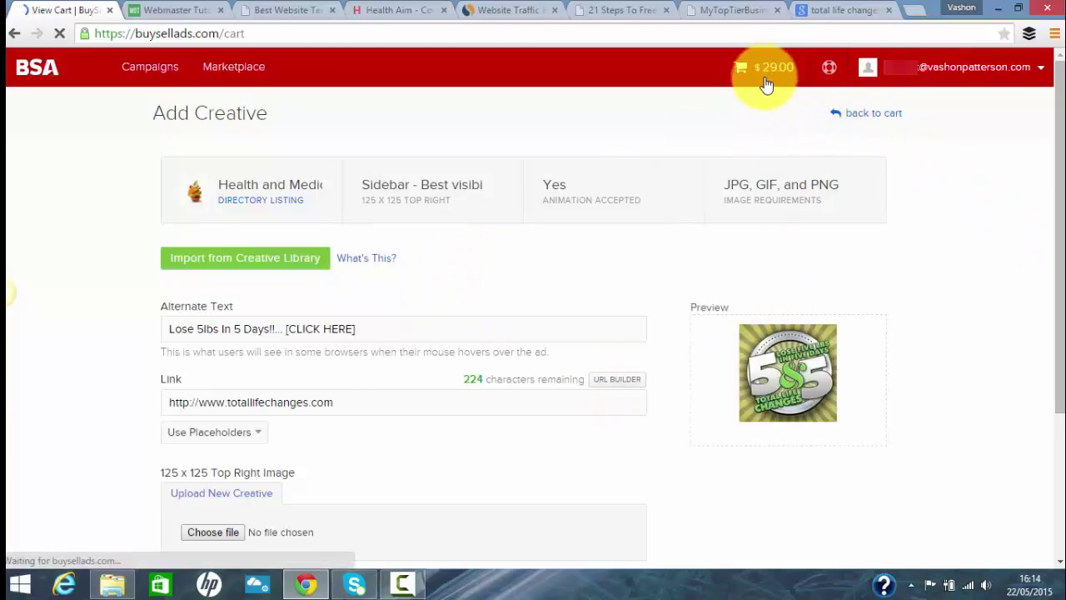